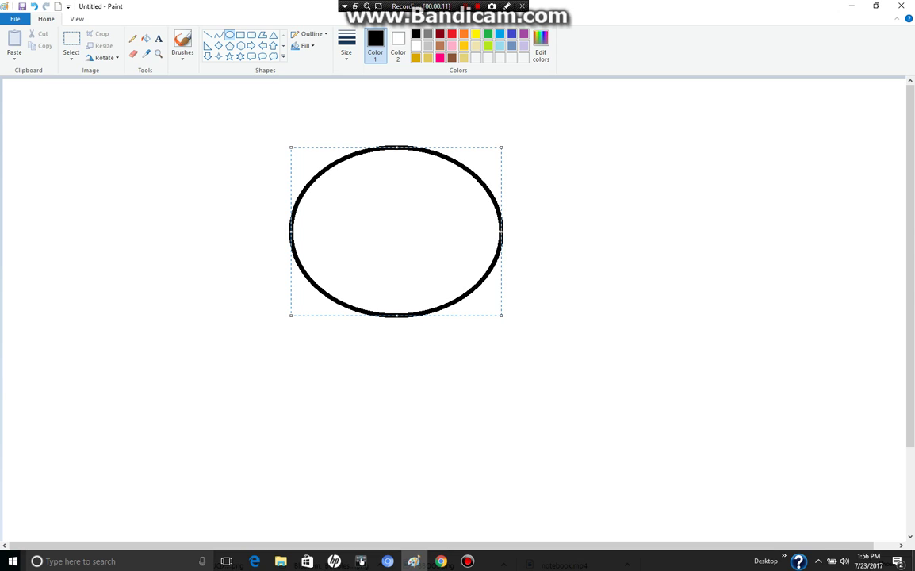
# Step: Duplicate the black oval and place the copy beside the original so that their outlines touch
pyautogui.press('Return')
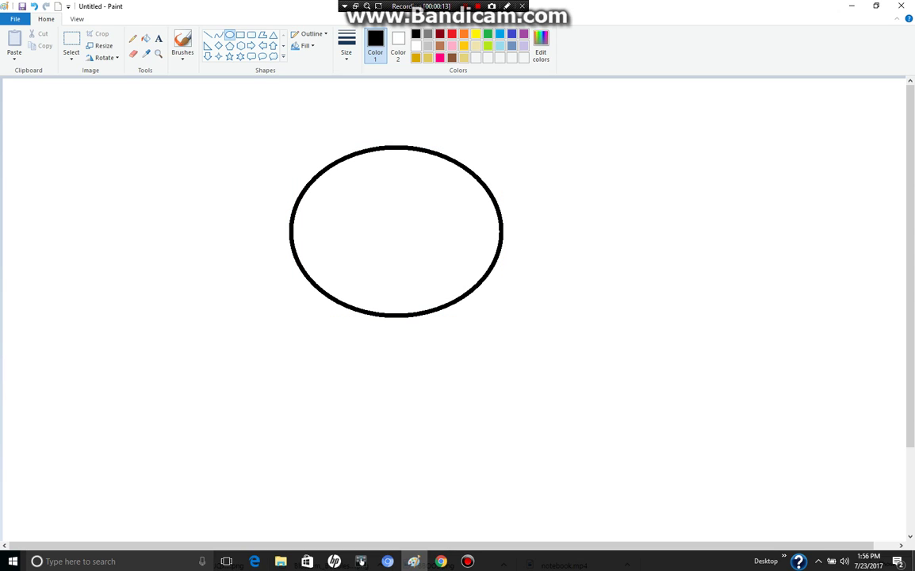
pyautogui.click(158, 53)
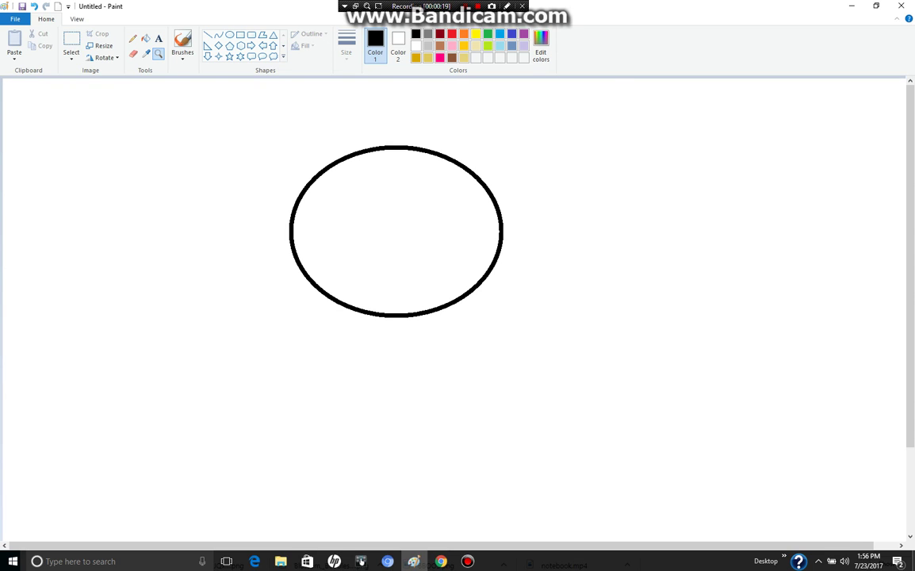
pyautogui.click(71, 44)
pyautogui.moveTo(201, 129); pyautogui.dragTo(748, 353)
pyautogui.rightClick(392, 183)
pyautogui.click(419, 201)
pyautogui.rightClick(407, 197)
pyautogui.click(418, 231)
pyautogui.moveTo(418, 231); pyautogui.dragTo(825, 286)
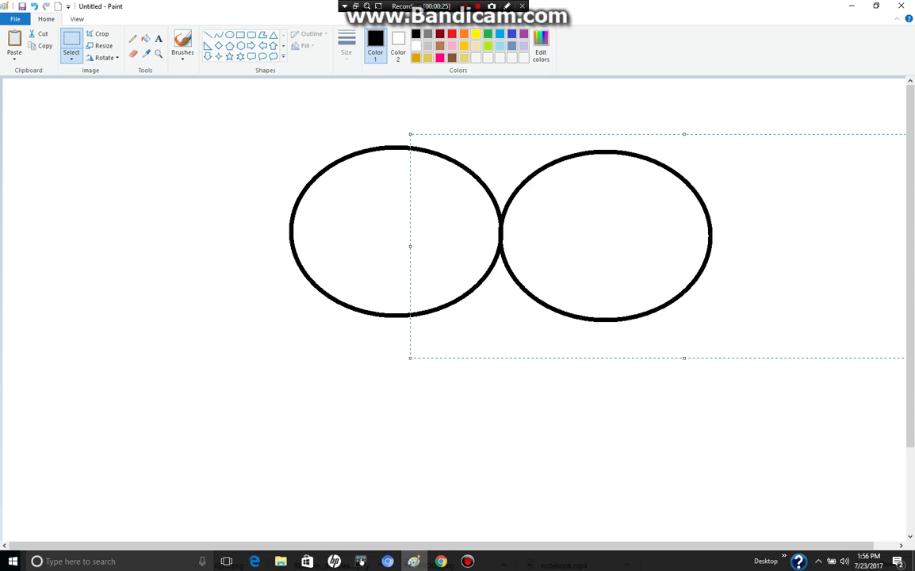
# Step: Draw the right side of the hair fringe on the first oval as a black curve, ending in two pointed locks outside the head
pyautogui.click(157, 53)
pyautogui.click(416, 234)
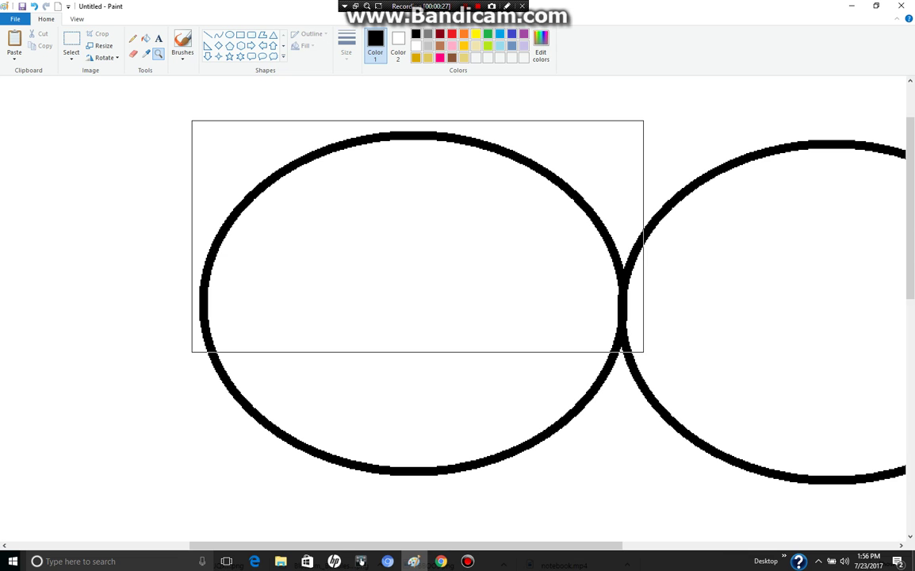
pyautogui.click(218, 35)
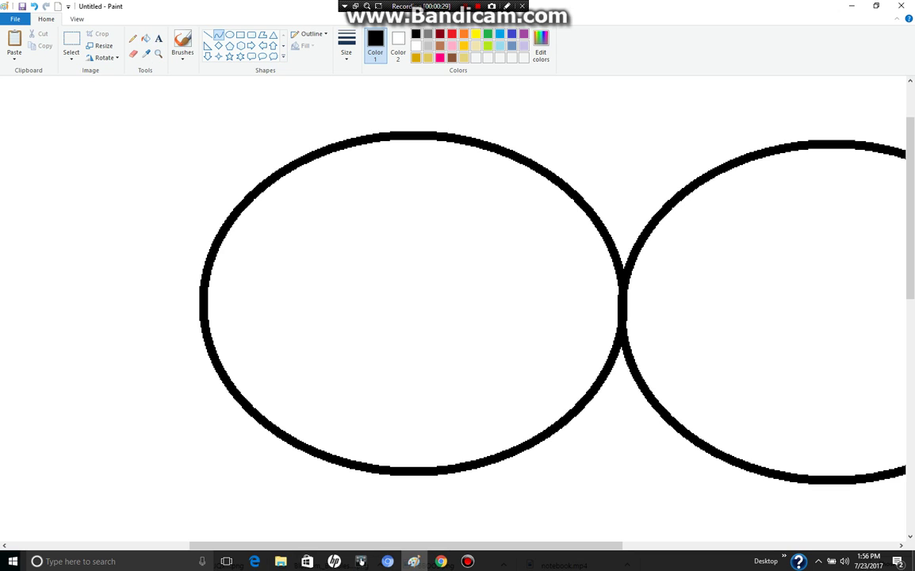
pyautogui.moveTo(441, 253); pyautogui.dragTo(612, 437)
pyautogui.moveTo(524, 345); pyautogui.dragTo(452, 365)
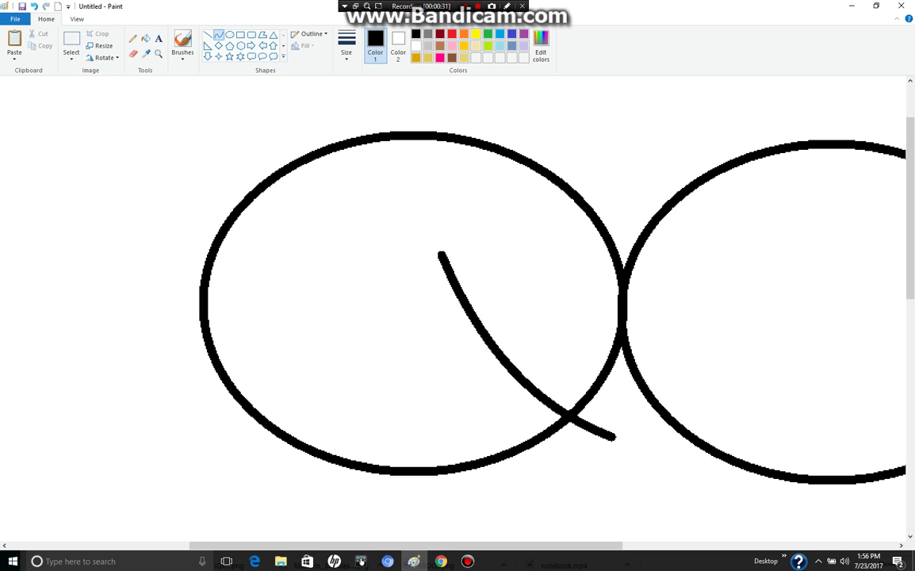
pyautogui.moveTo(552, 373); pyautogui.dragTo(555, 369)
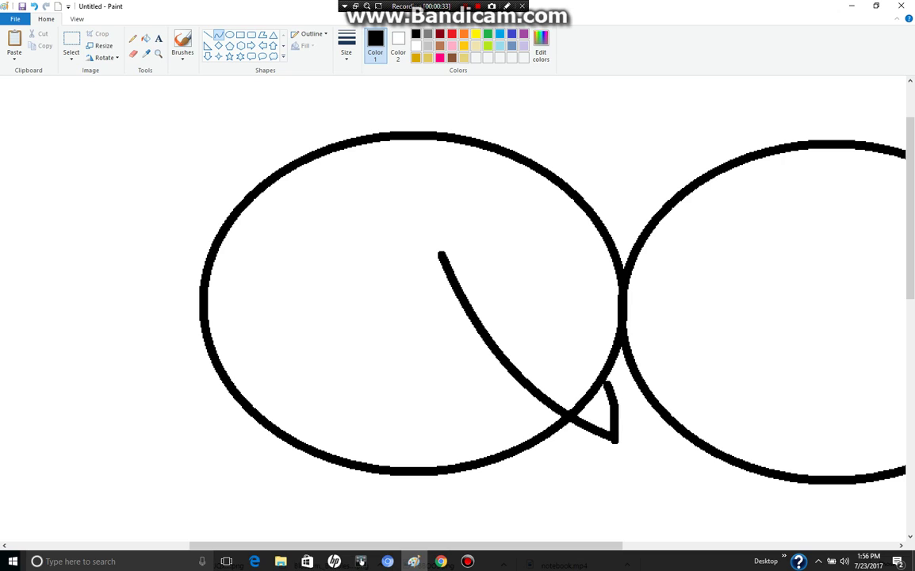
pyautogui.moveTo(632, 420)
pyautogui.mouseDown()
pyautogui.moveTo(659, 424)
pyautogui.moveTo(649, 403)
pyautogui.mouseUp()
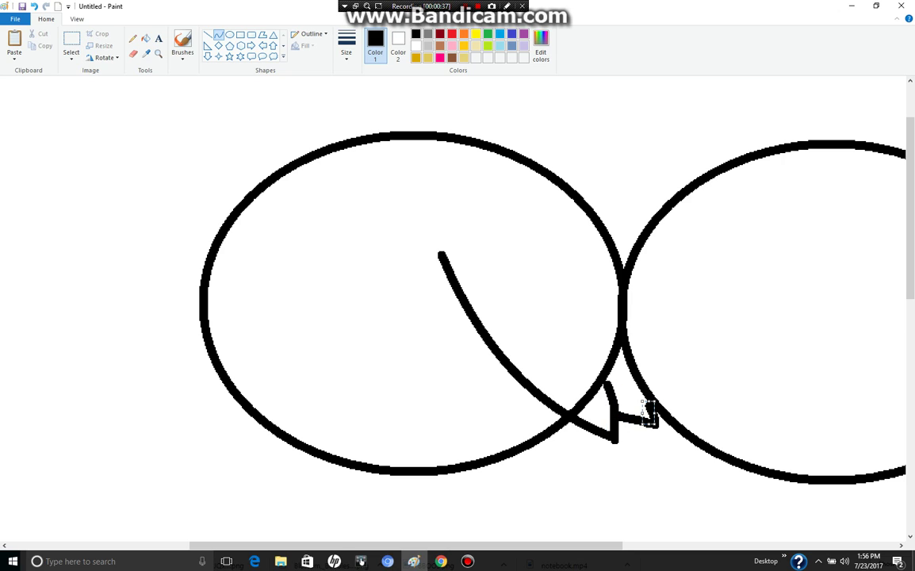
# Step: Draw the left side of the fringe with three rounded locks at its end, and erase the head outline crossing them
pyautogui.moveTo(442, 254)
pyautogui.mouseDown()
pyautogui.moveTo(337, 484)
pyautogui.moveTo(324, 492)
pyautogui.mouseUp()
pyautogui.moveTo(380, 373); pyautogui.dragTo(421, 365)
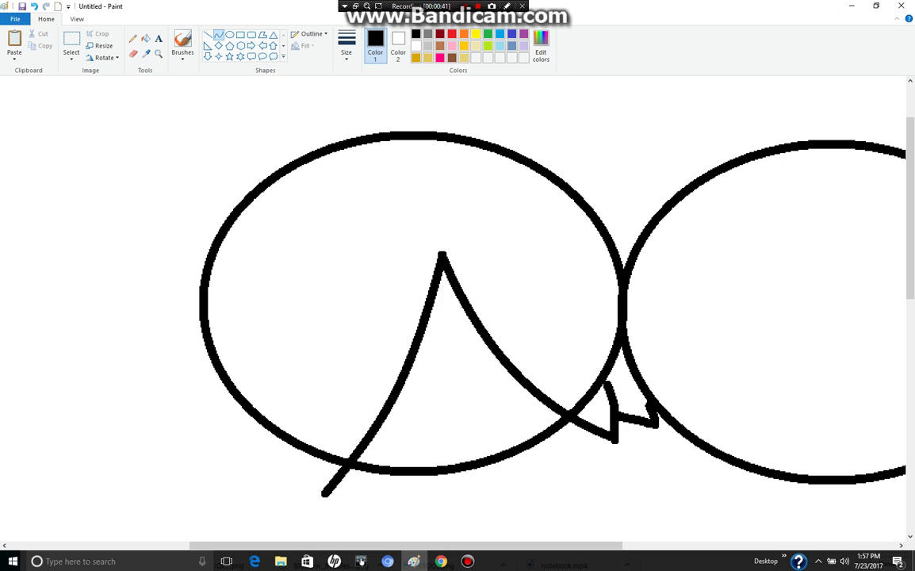
pyautogui.moveTo(325, 494)
pyautogui.mouseDown()
pyautogui.moveTo(292, 444)
pyautogui.moveTo(273, 486)
pyautogui.moveTo(282, 486)
pyautogui.moveTo(258, 418)
pyautogui.moveTo(238, 456)
pyautogui.moveTo(245, 403)
pyautogui.moveTo(190, 441)
pyautogui.mouseUp()
pyautogui.click(132, 54)
pyautogui.moveTo(254, 406)
pyautogui.mouseDown()
pyautogui.moveTo(319, 453)
pyautogui.moveTo(341, 455)
pyautogui.moveTo(328, 458)
pyautogui.moveTo(266, 426)
pyautogui.mouseUp()
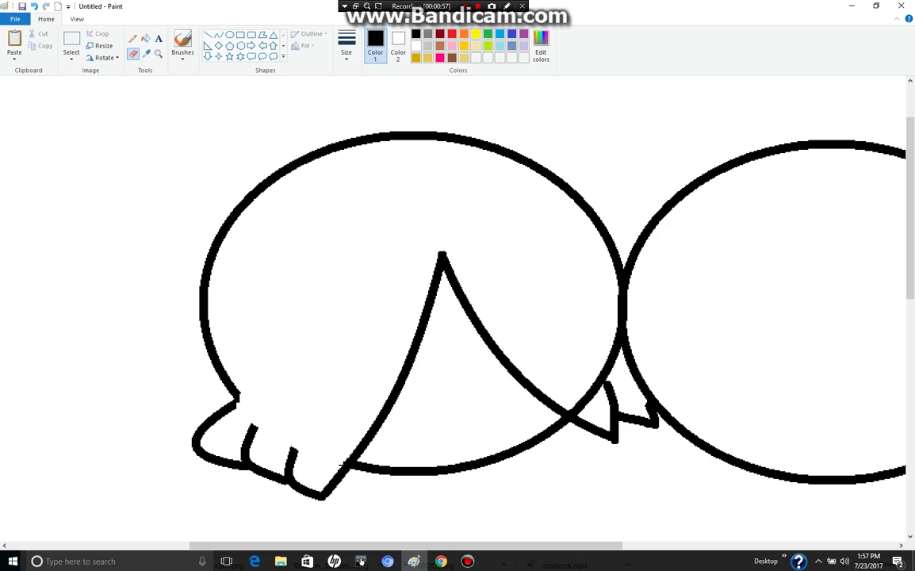
# Step: Draw the facial features below the hair parting with black curves: both partly hidden eyes, the nose and a small mouth
pyautogui.click(219, 35)
pyautogui.moveTo(468, 315)
pyautogui.mouseDown()
pyautogui.moveTo(480, 439)
pyautogui.moveTo(492, 460)
pyautogui.mouseUp()
pyautogui.moveTo(392, 406)
pyautogui.mouseDown()
pyautogui.moveTo(458, 372)
pyautogui.moveTo(421, 424)
pyautogui.moveTo(462, 450)
pyautogui.moveTo(425, 461)
pyautogui.moveTo(435, 453)
pyautogui.mouseUp()
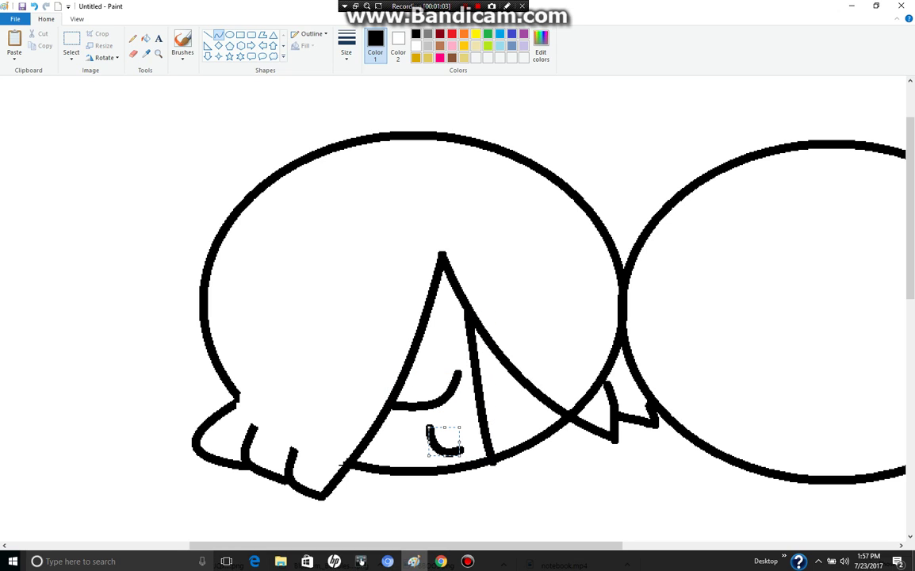
pyautogui.moveTo(408, 406)
pyautogui.mouseDown()
pyautogui.moveTo(400, 468)
pyautogui.moveTo(414, 422)
pyautogui.moveTo(394, 432)
pyautogui.moveTo(388, 406)
pyautogui.moveTo(402, 460)
pyautogui.moveTo(354, 403)
pyautogui.mouseUp()
pyautogui.moveTo(530, 389); pyautogui.dragTo(527, 437)
pyautogui.moveTo(508, 365); pyautogui.dragTo(507, 448)
pyautogui.moveTo(512, 405); pyautogui.dragTo(504, 406)
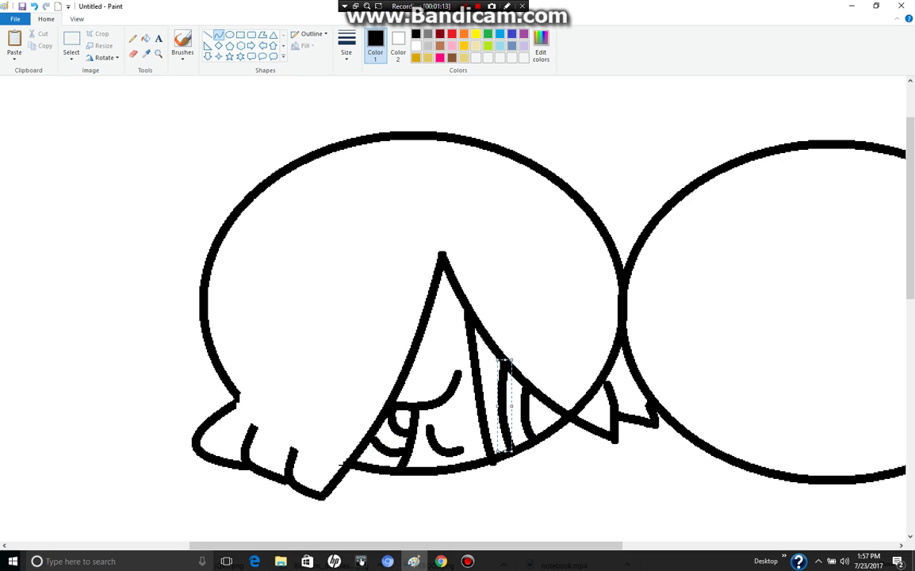
# Step: Fill both pupils black and both irises indigo, and erase a small white highlight at the top of the right iris
pyautogui.click(145, 38)
pyautogui.click(390, 435)
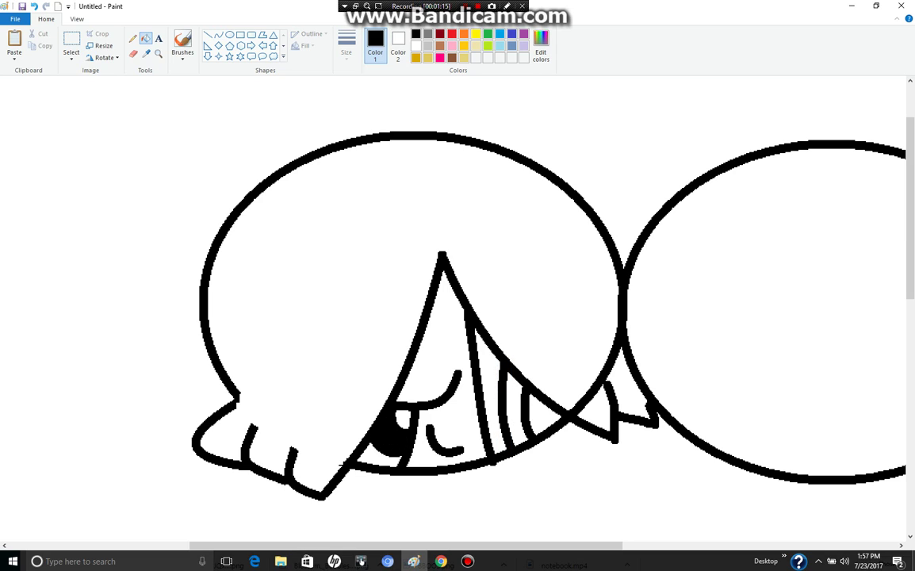
pyautogui.click(514, 401)
pyautogui.click(511, 33)
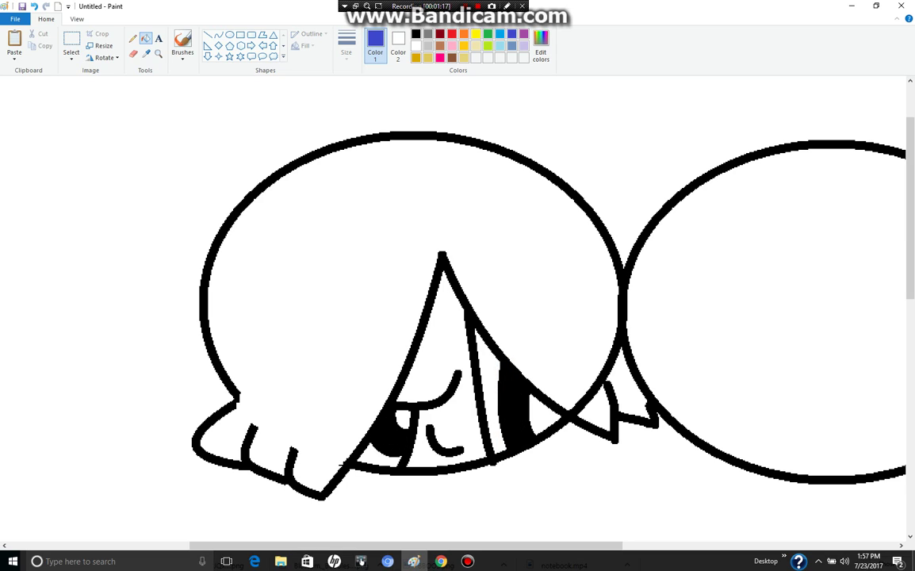
pyautogui.click(486, 373)
pyautogui.click(379, 456)
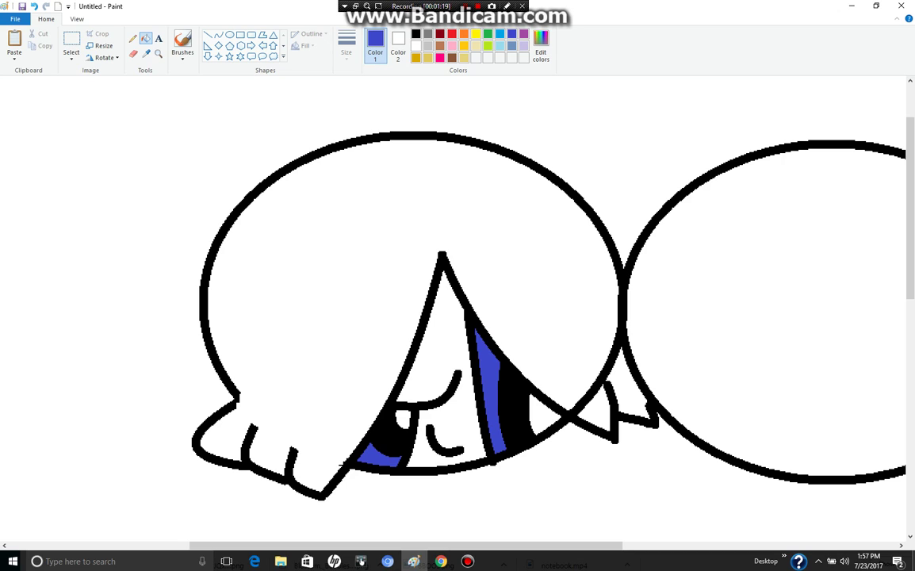
pyautogui.click(132, 53)
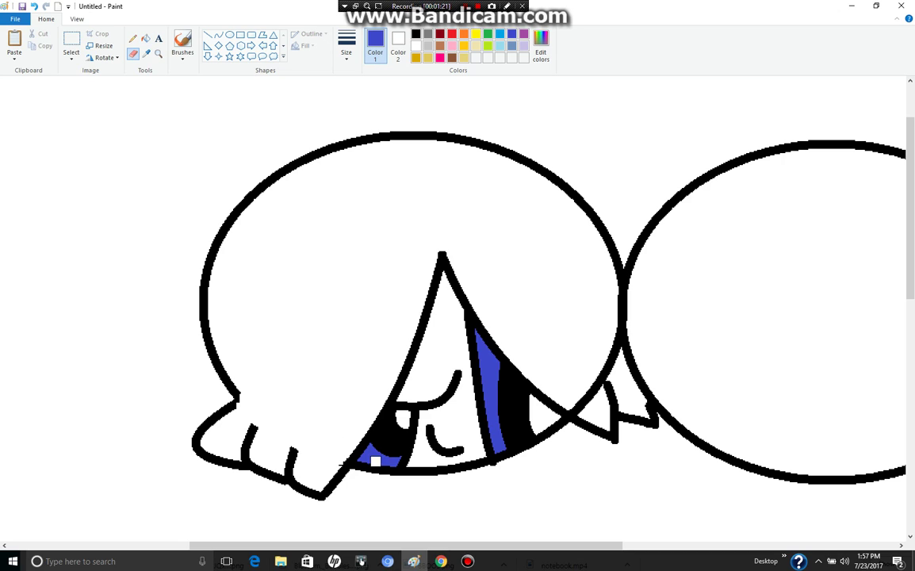
pyautogui.moveTo(486, 330); pyautogui.dragTo(478, 342)
# Step: Fill the hair and the right-hand pointed locks with gold
pyautogui.click(146, 38)
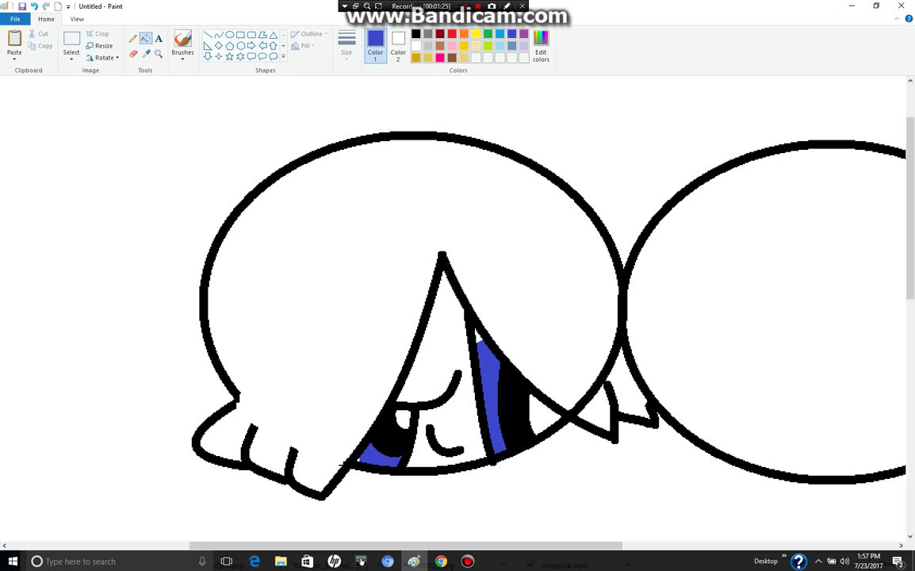
pyautogui.click(464, 45)
pyautogui.click(317, 238)
pyautogui.click(601, 406)
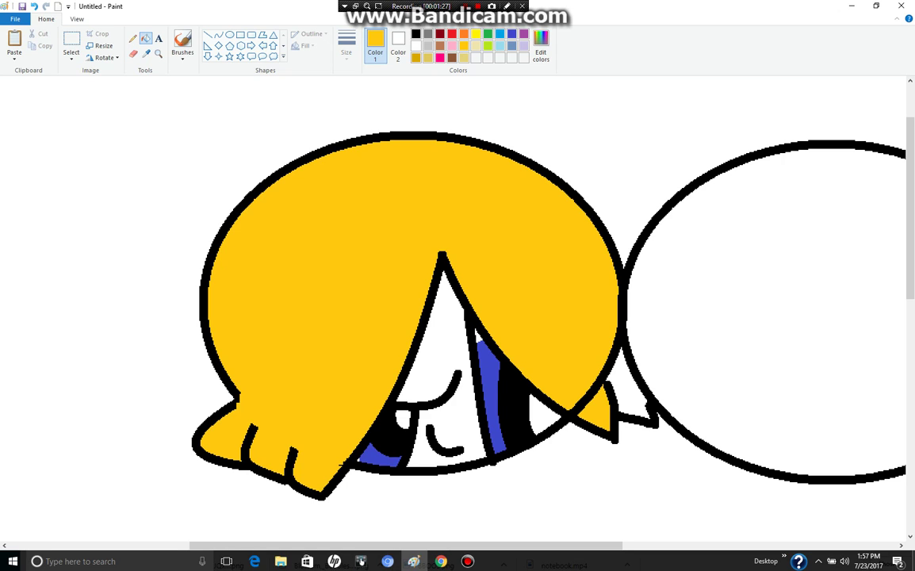
pyautogui.click(634, 406)
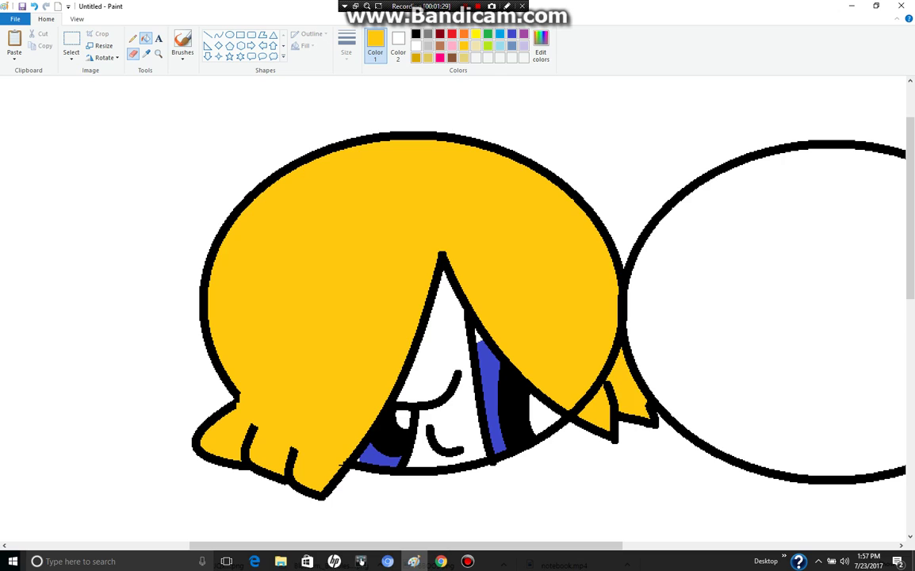
# Step: Remove the head outline between the hair and its right locks by recolouring it gold, and fill the face with pale beige
pyautogui.click(132, 54)
pyautogui.click(133, 38)
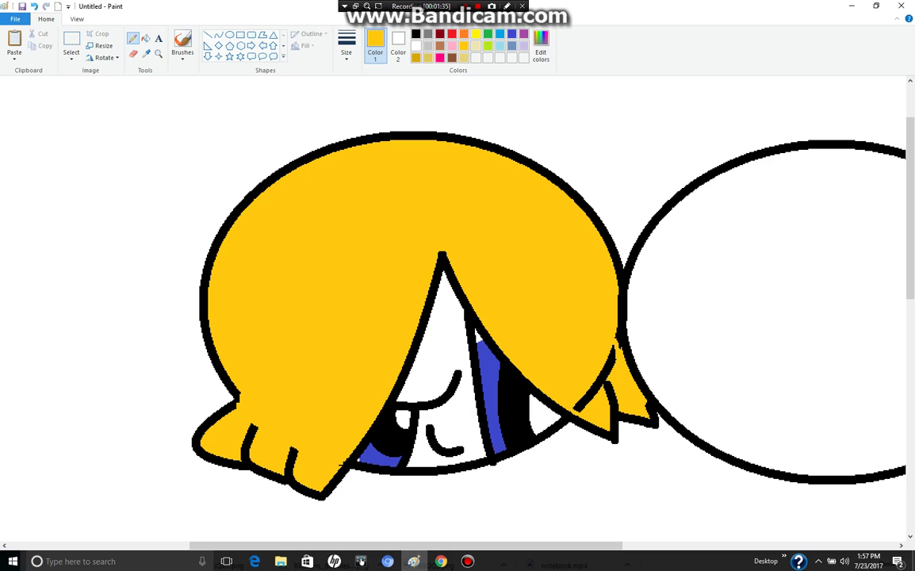
pyautogui.click(146, 38)
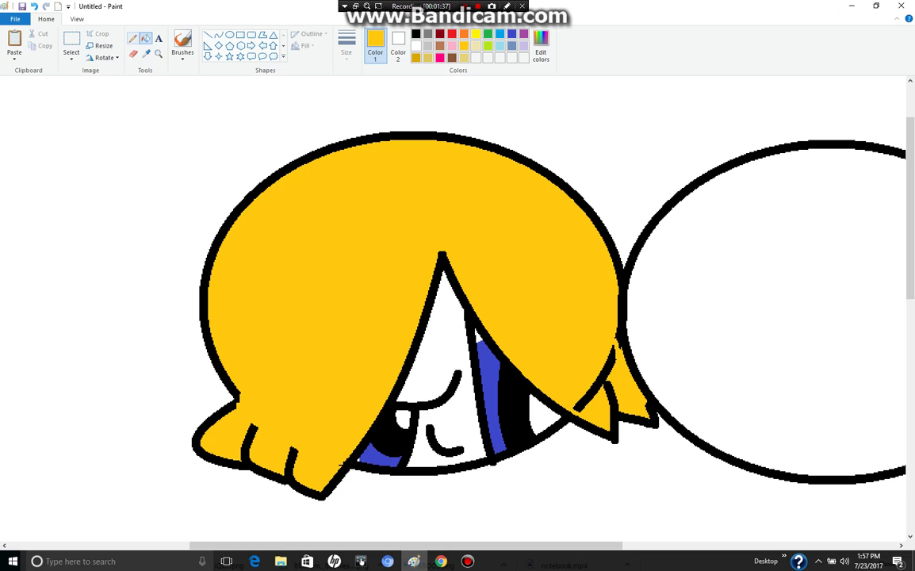
pyautogui.click(133, 38)
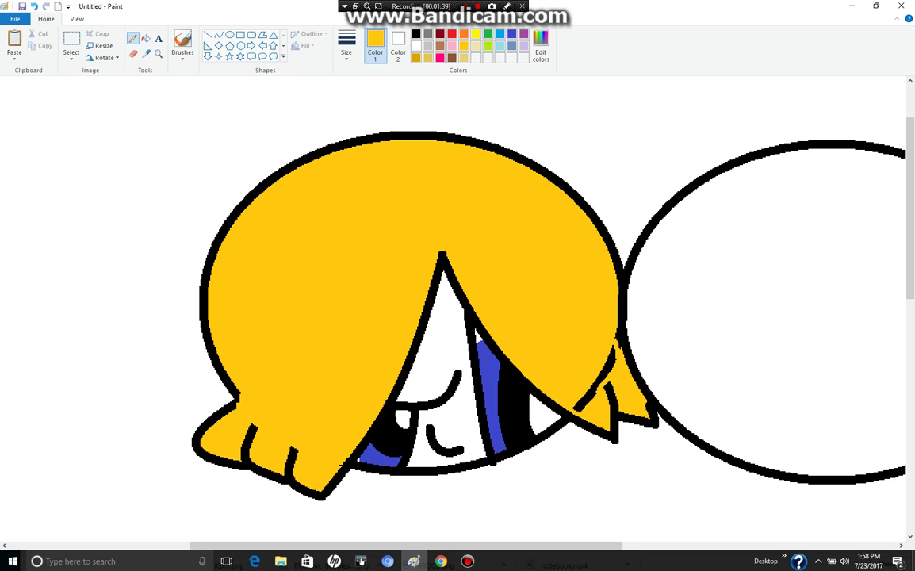
pyautogui.click(146, 39)
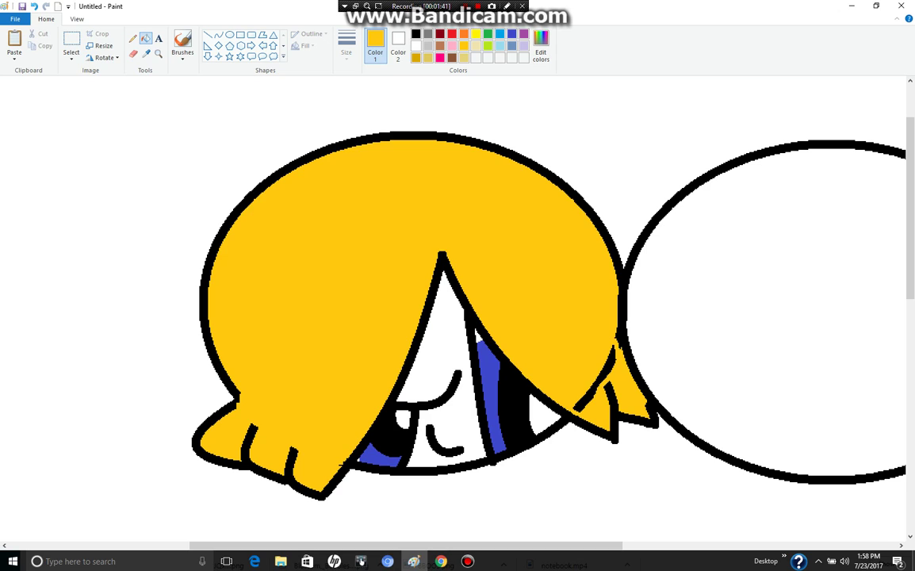
pyautogui.click(596, 378)
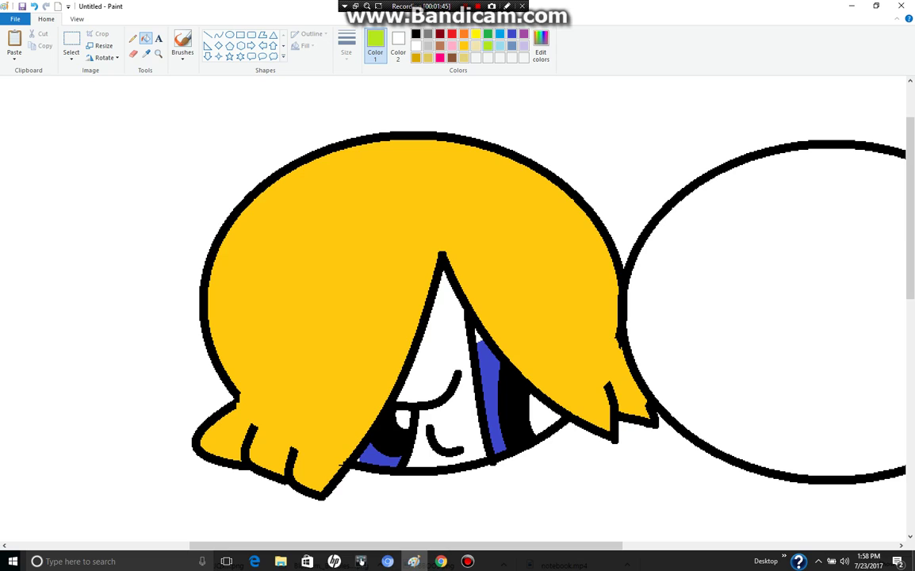
pyautogui.click(465, 57)
pyautogui.click(444, 349)
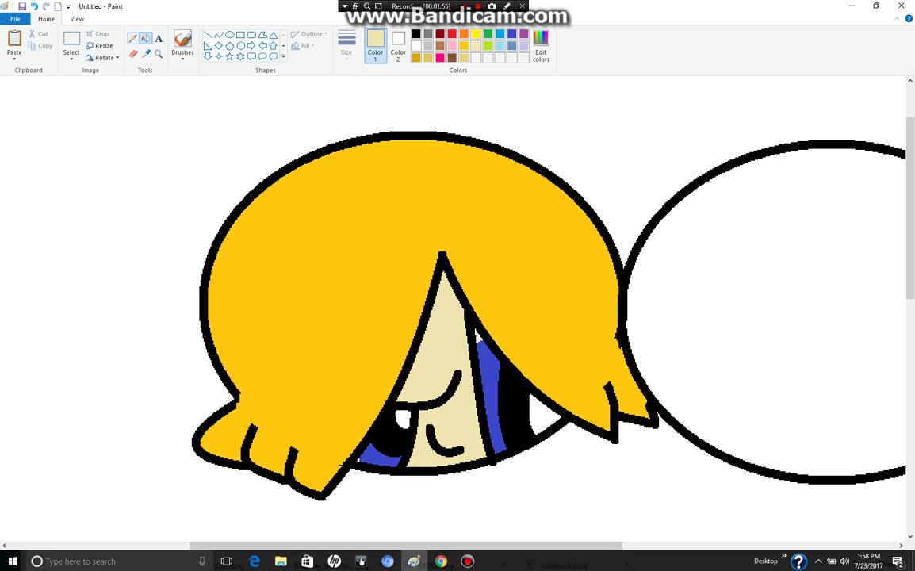
# Step: Draw the body below the head with the black pencil, including both legs, the line between them and the waistline
pyautogui.click(133, 38)
pyautogui.click(416, 33)
pyautogui.scroll(-3, 476, 317)
pyautogui.moveTo(379, 244)
pyautogui.mouseDown()
pyautogui.moveTo(340, 376)
pyautogui.moveTo(398, 433)
pyautogui.moveTo(437, 313)
pyautogui.mouseUp()
pyautogui.moveTo(493, 235)
pyautogui.mouseDown()
pyautogui.moveTo(495, 378)
pyautogui.moveTo(454, 435)
pyautogui.moveTo(416, 417)
pyautogui.mouseUp()
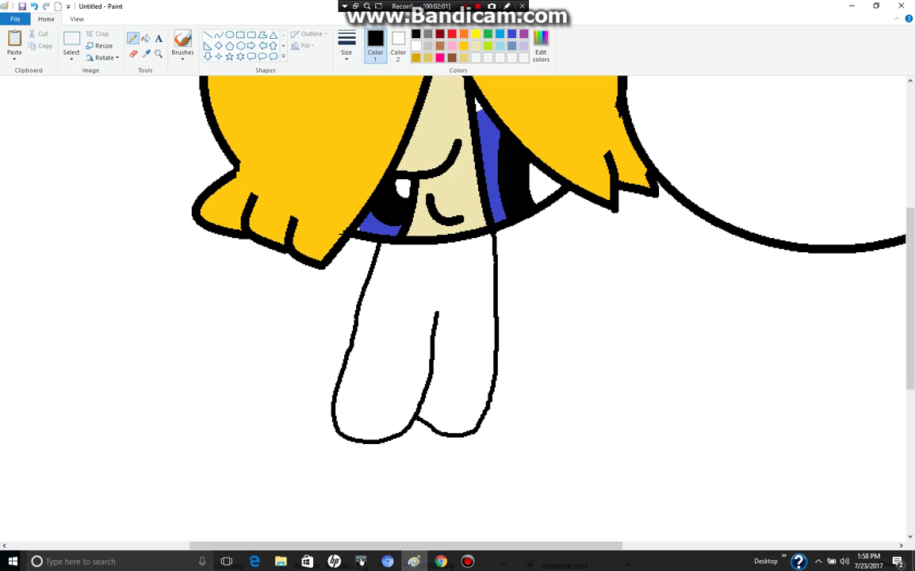
pyautogui.moveTo(370, 306); pyautogui.dragTo(477, 315)
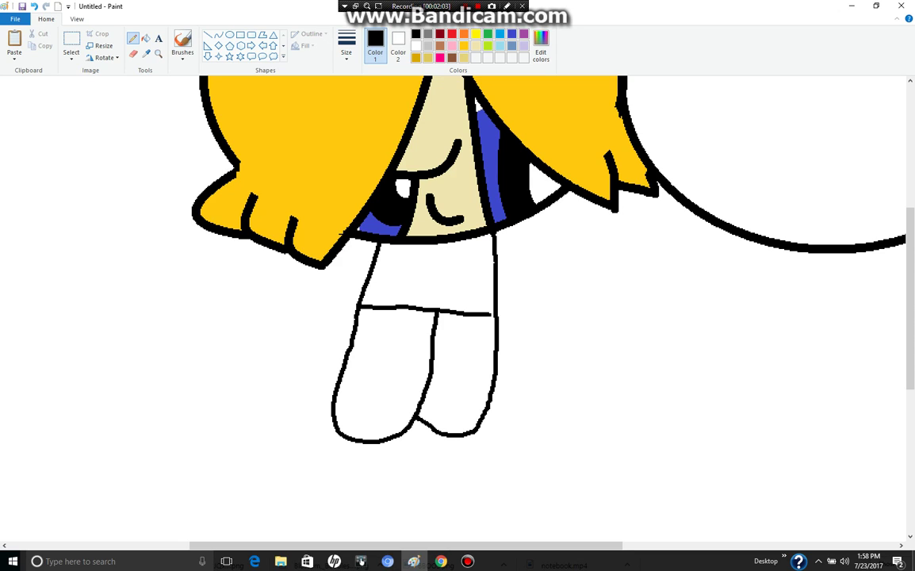
# Step: Draw a trouser hem across both legs and a small striped detail on the outer edge of each leg
pyautogui.moveTo(329, 390); pyautogui.dragTo(489, 405)
pyautogui.moveTo(420, 376); pyautogui.dragTo(404, 399)
pyautogui.moveTo(486, 362)
pyautogui.mouseDown()
pyautogui.moveTo(464, 399)
pyautogui.moveTo(493, 373)
pyautogui.mouseUp()
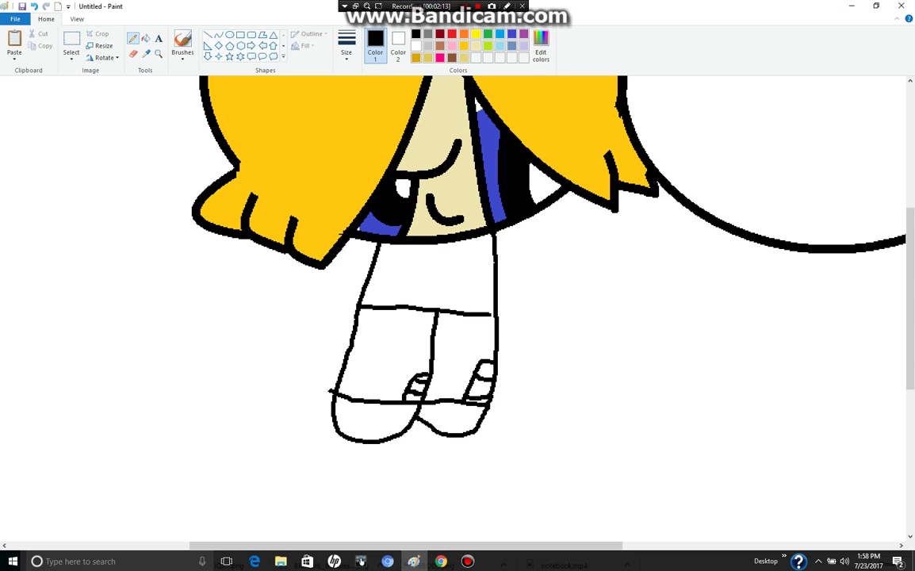
# Step: Fill both trouser legs black, undoing the stray fill and closing the gap at the right end of the waistline
pyautogui.click(146, 38)
pyautogui.click(388, 349)
pyautogui.click(429, 270)
pyautogui.hotkey('ctrl', 'z')
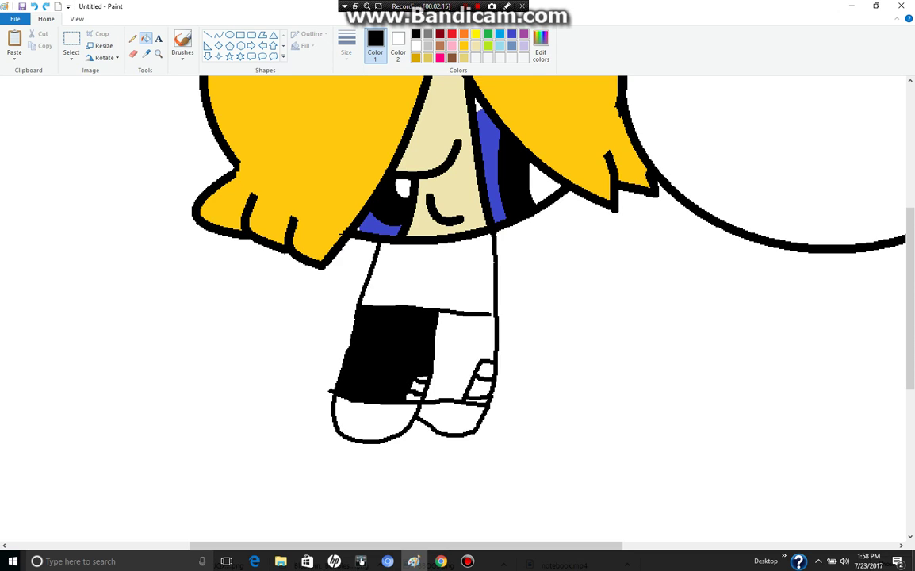
pyautogui.click(132, 38)
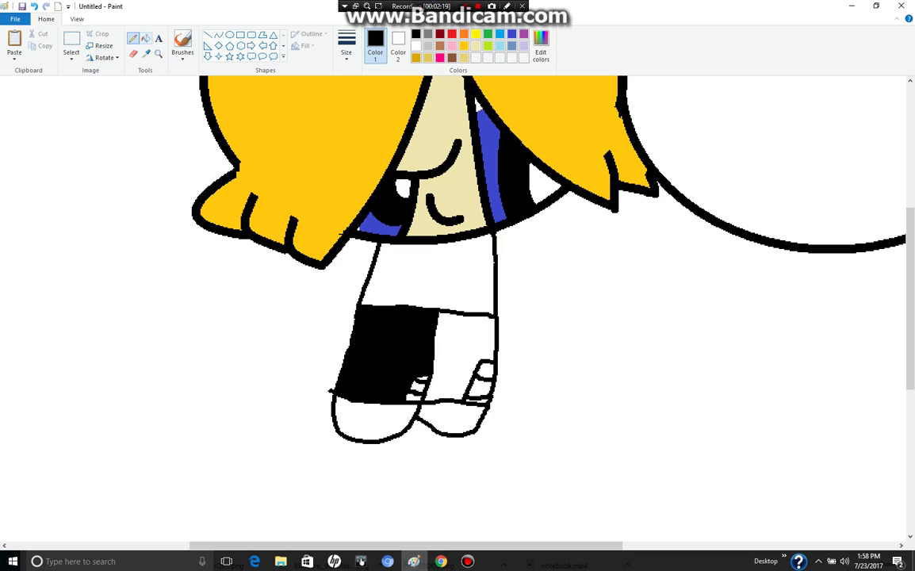
pyautogui.click(146, 39)
pyautogui.click(464, 349)
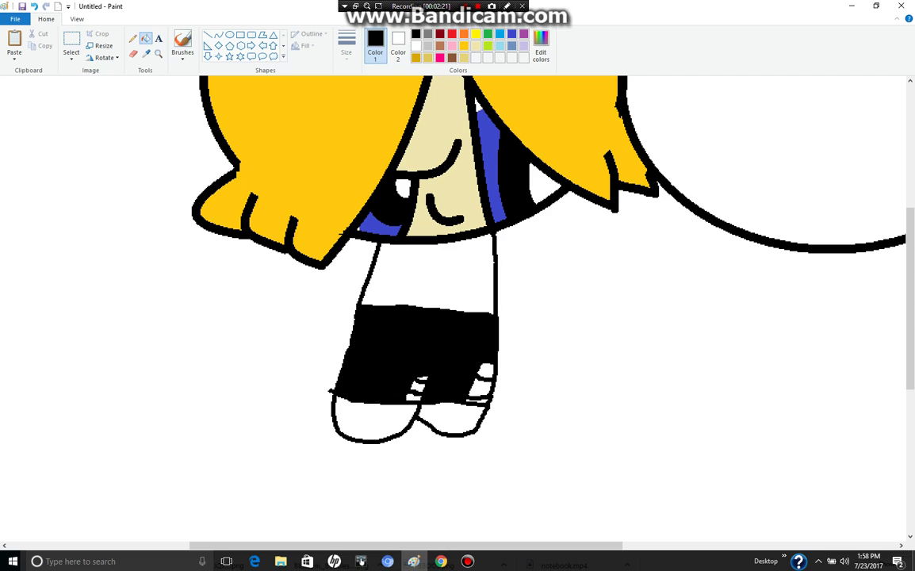
# Step: Fill the shirt indigo and add a curved black stripe across its upper part
pyautogui.click(512, 34)
pyautogui.click(428, 270)
pyautogui.click(132, 38)
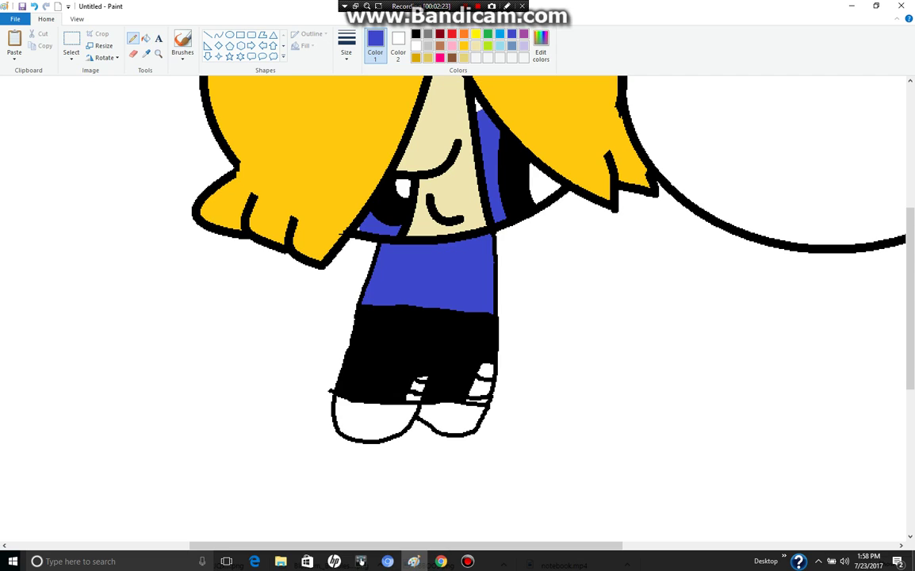
pyautogui.click(416, 34)
pyautogui.moveTo(378, 259); pyautogui.dragTo(486, 275)
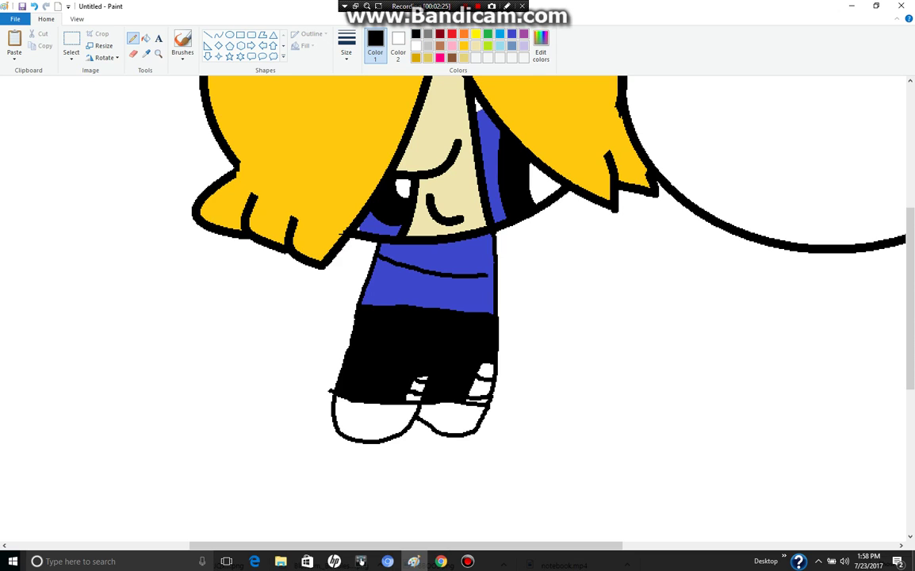
pyautogui.moveTo(402, 246); pyautogui.dragTo(493, 250)
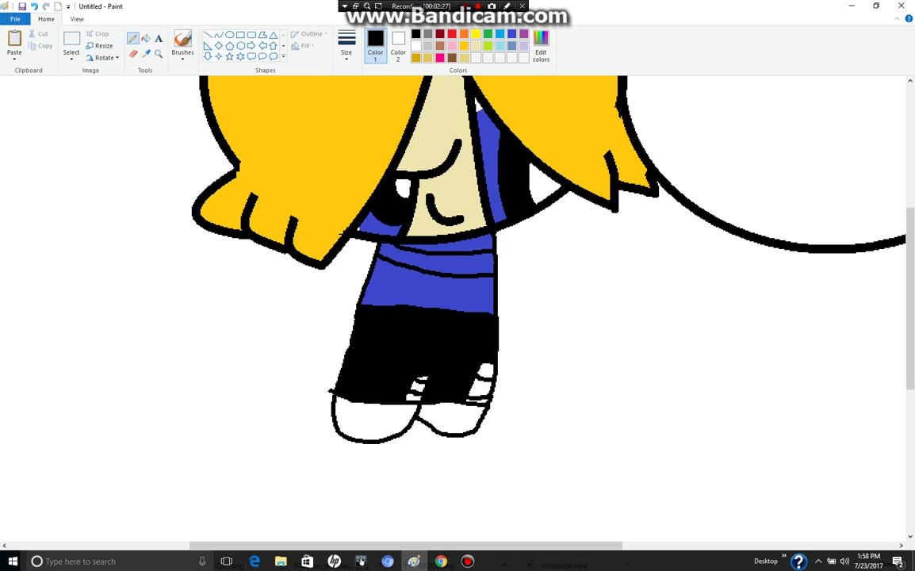
pyautogui.click(145, 38)
pyautogui.click(429, 242)
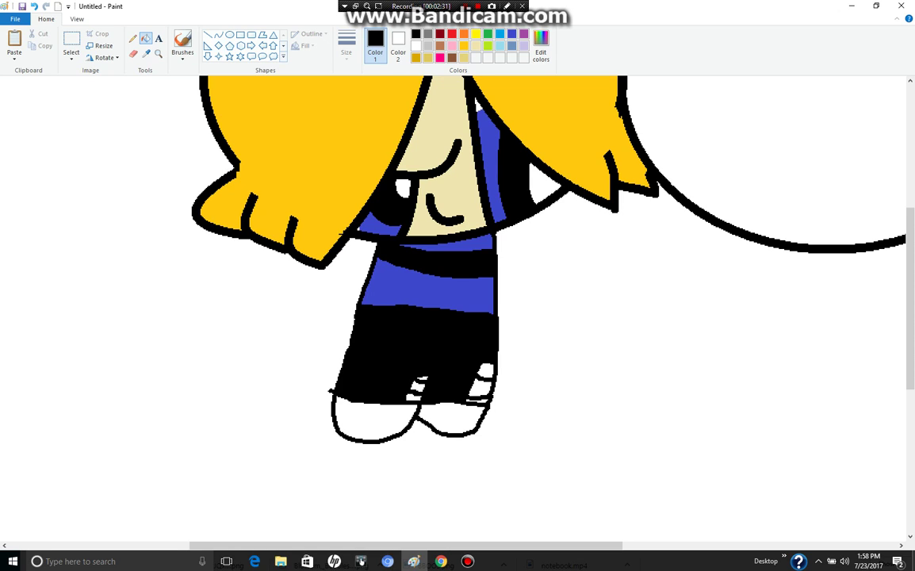
# Step: Draw a thick black curve for the left arm and an oval for the raised right hand
pyautogui.click(218, 35)
pyautogui.moveTo(341, 235)
pyautogui.mouseDown()
pyautogui.moveTo(328, 275)
pyautogui.moveTo(293, 294)
pyautogui.moveTo(295, 318)
pyautogui.mouseUp()
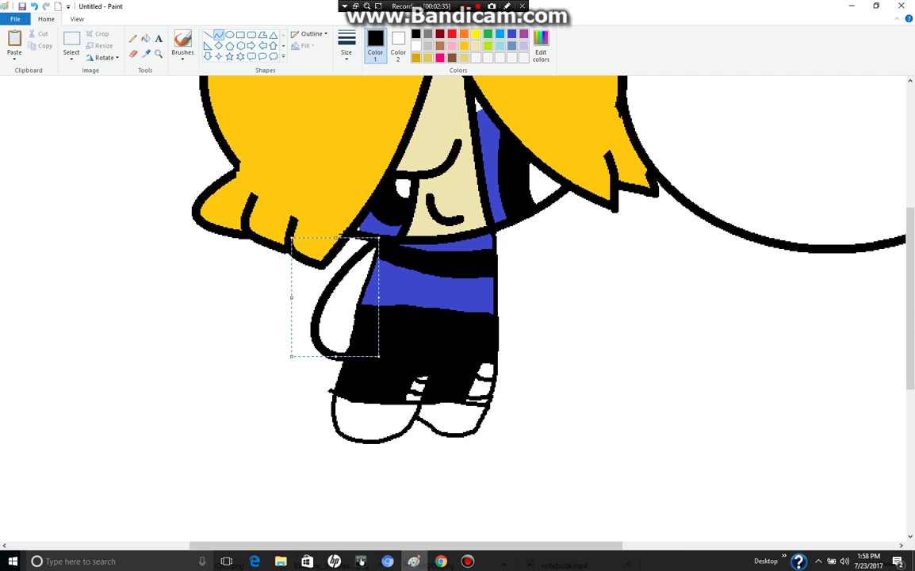
pyautogui.click(229, 35)
pyautogui.moveTo(475, 180); pyautogui.dragTo(586, 270)
pyautogui.moveTo(530, 225); pyautogui.dragTo(501, 233)
pyautogui.moveTo(555, 190)
pyautogui.mouseDown()
pyautogui.moveTo(505, 220)
pyautogui.moveTo(548, 205)
pyautogui.mouseUp()
# Step: Draw a thin black cuff line across the left arm and across the raised hand oval
pyautogui.click(133, 38)
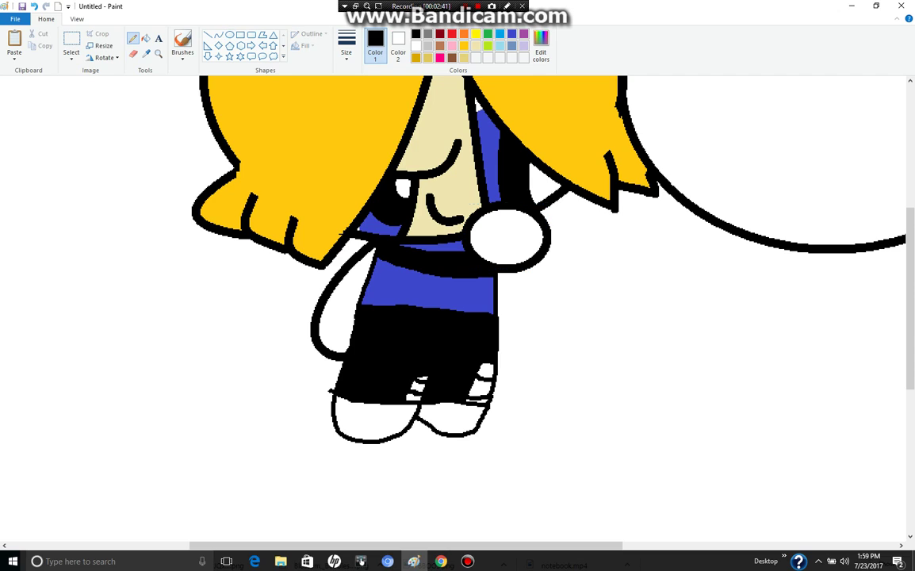
pyautogui.moveTo(319, 326); pyautogui.dragTo(351, 334)
pyautogui.moveTo(474, 235); pyautogui.dragTo(545, 234)
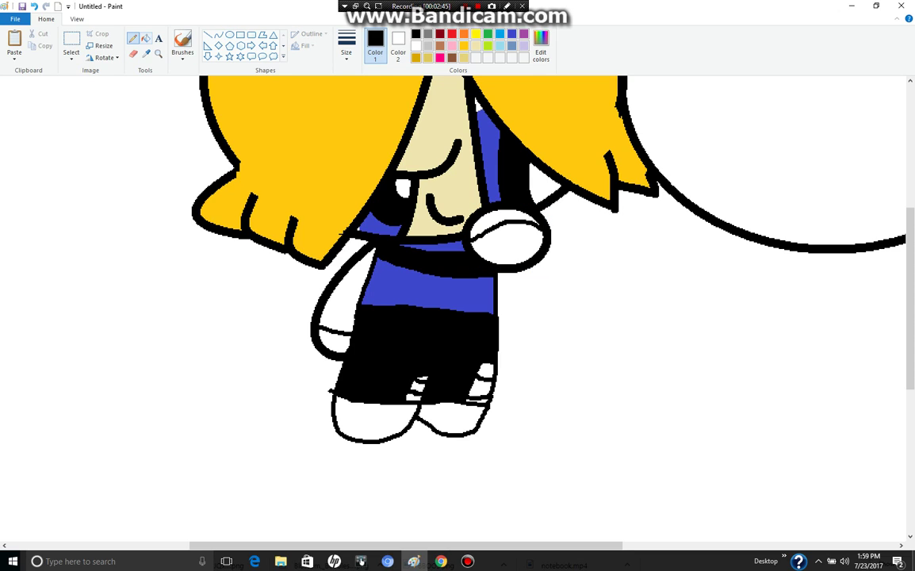
# Step: Fill both sleeves indigo and both hands with the beige skin colour
pyautogui.click(145, 38)
pyautogui.click(511, 33)
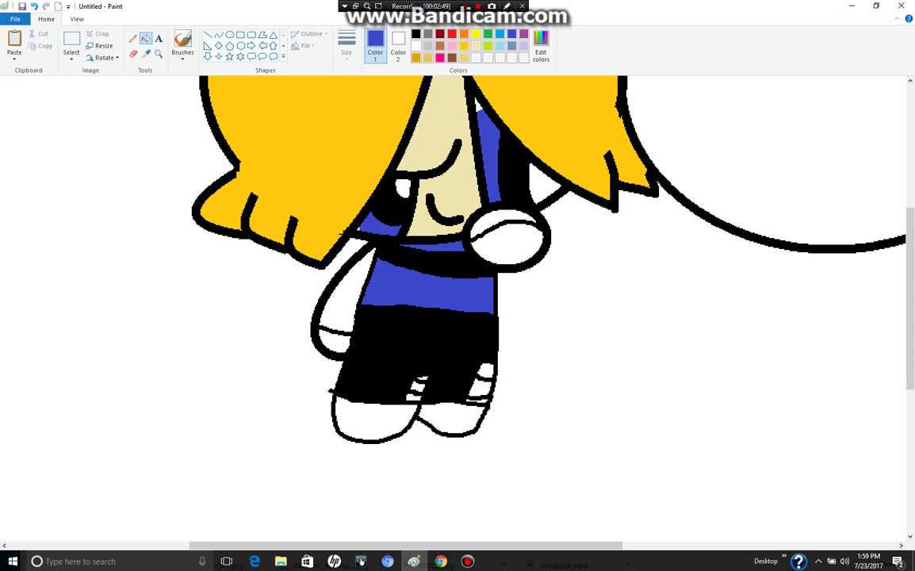
pyautogui.click(512, 250)
pyautogui.click(337, 300)
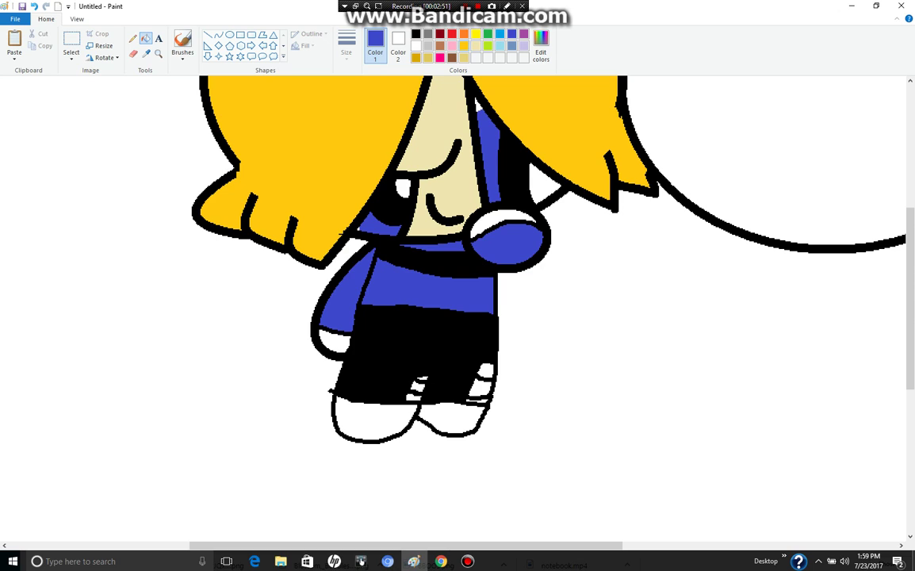
pyautogui.click(464, 57)
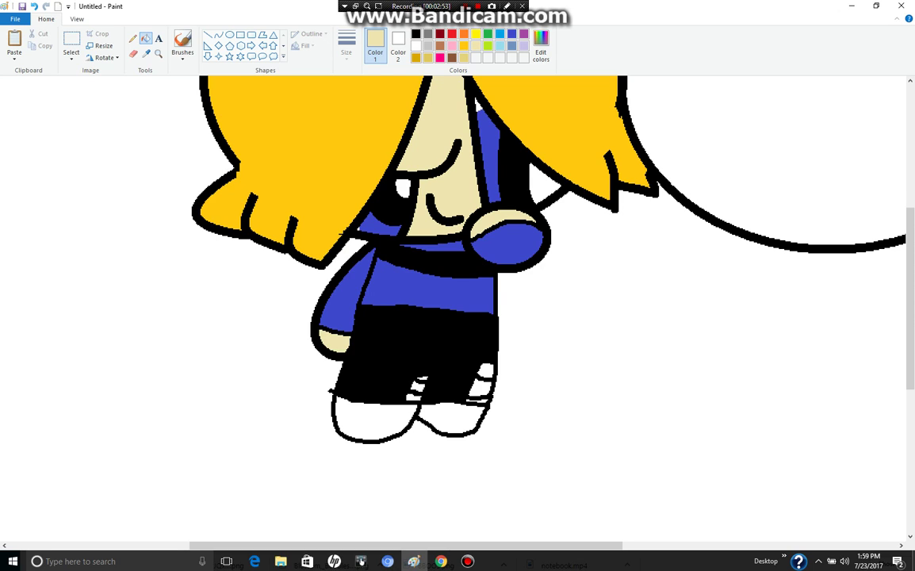
# Step: Draw the parted fringe inside the second oval with two black curves from a central peak to the lower edge
pyautogui.scroll(3, 547, 309)
pyautogui.click(158, 53)
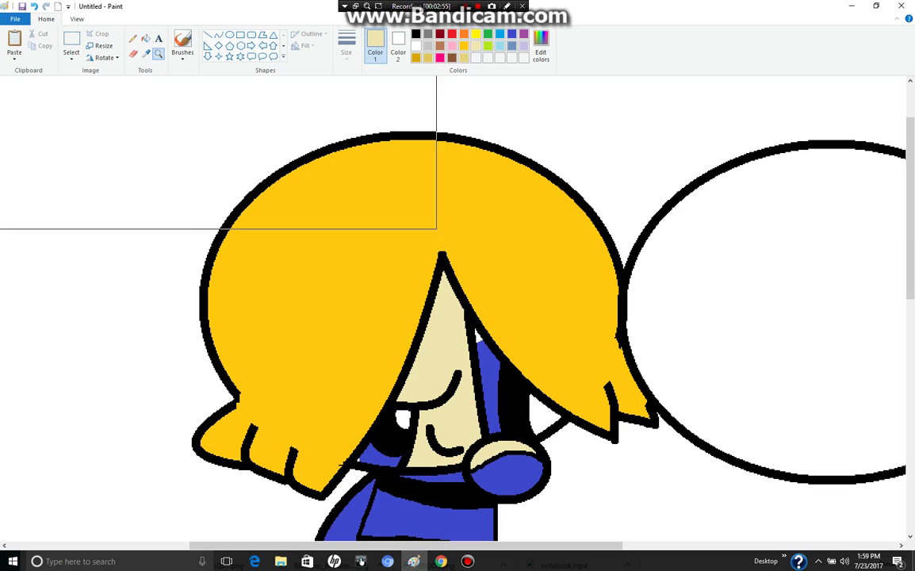
pyautogui.click(203, 222)
pyautogui.rightClick(288, 166)
pyautogui.click(597, 228)
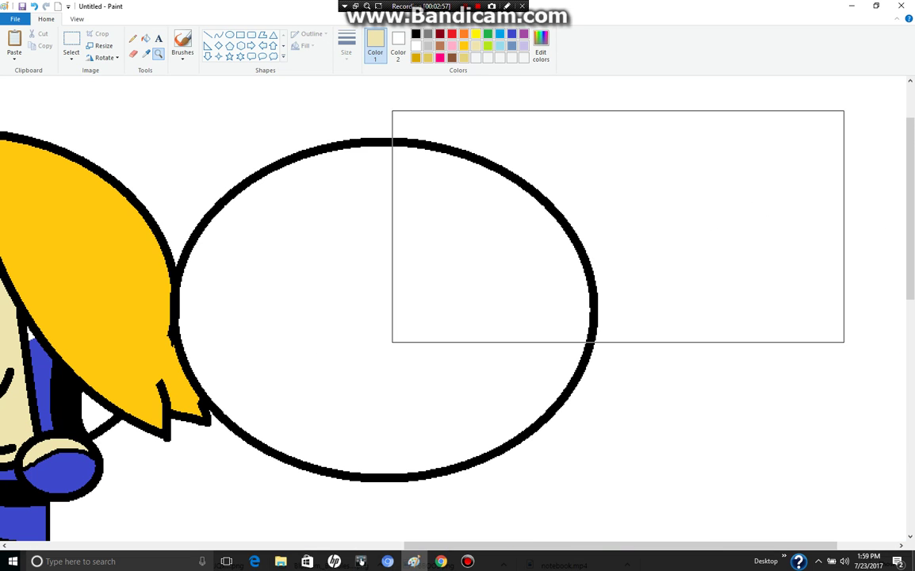
pyautogui.click(218, 35)
pyautogui.click(416, 33)
pyautogui.moveTo(373, 229); pyautogui.dragTo(515, 440)
pyautogui.moveTo(444, 333); pyautogui.dragTo(350, 393)
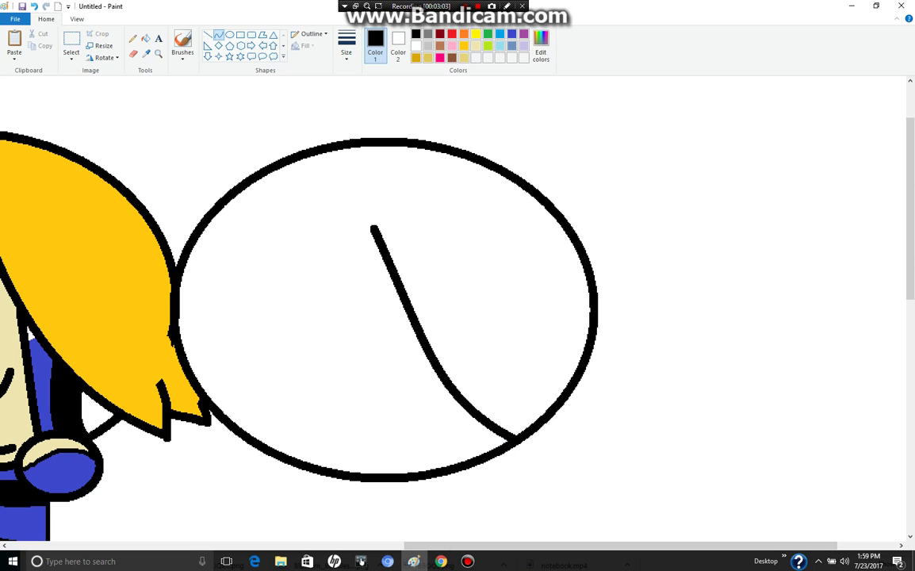
pyautogui.moveTo(373, 229)
pyautogui.mouseDown()
pyautogui.moveTo(253, 384)
pyautogui.moveTo(253, 437)
pyautogui.mouseUp()
pyautogui.moveTo(313, 333)
pyautogui.mouseDown()
pyautogui.moveTo(286, 349)
pyautogui.moveTo(325, 329)
pyautogui.mouseUp()
pyautogui.moveTo(553, 207)
pyautogui.mouseDown()
pyautogui.moveTo(756, 327)
pyautogui.moveTo(766, 419)
pyautogui.mouseUp()
pyautogui.moveTo(592, 178); pyautogui.dragTo(603, 174)
pyautogui.moveTo(786, 238); pyautogui.dragTo(799, 262)
pyautogui.hotkey('ctrl', 'z')
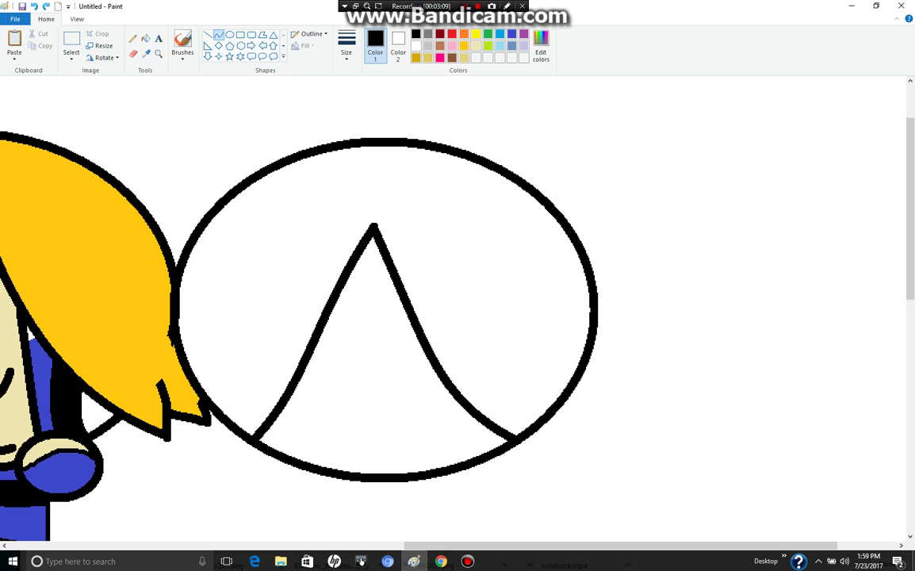
# Step: Draw a ponytail on the right side of the second head with three black curves meeting in a point
pyautogui.moveTo(561, 229)
pyautogui.mouseDown()
pyautogui.moveTo(664, 261)
pyautogui.moveTo(680, 302)
pyautogui.mouseUp()
pyautogui.moveTo(591, 191)
pyautogui.mouseDown()
pyautogui.moveTo(580, 127)
pyautogui.moveTo(627, 111)
pyautogui.moveTo(699, 138)
pyautogui.mouseUp()
pyautogui.moveTo(642, 215); pyautogui.dragTo(653, 220)
pyautogui.click(762, 373)
pyautogui.moveTo(690, 311); pyautogui.dragTo(683, 460)
pyautogui.moveTo(685, 385)
pyautogui.mouseDown()
pyautogui.moveTo(675, 363)
pyautogui.moveTo(679, 392)
pyautogui.mouseUp()
pyautogui.moveTo(595, 341); pyautogui.dragTo(689, 464)
pyautogui.moveTo(642, 402); pyautogui.dragTo(603, 413)
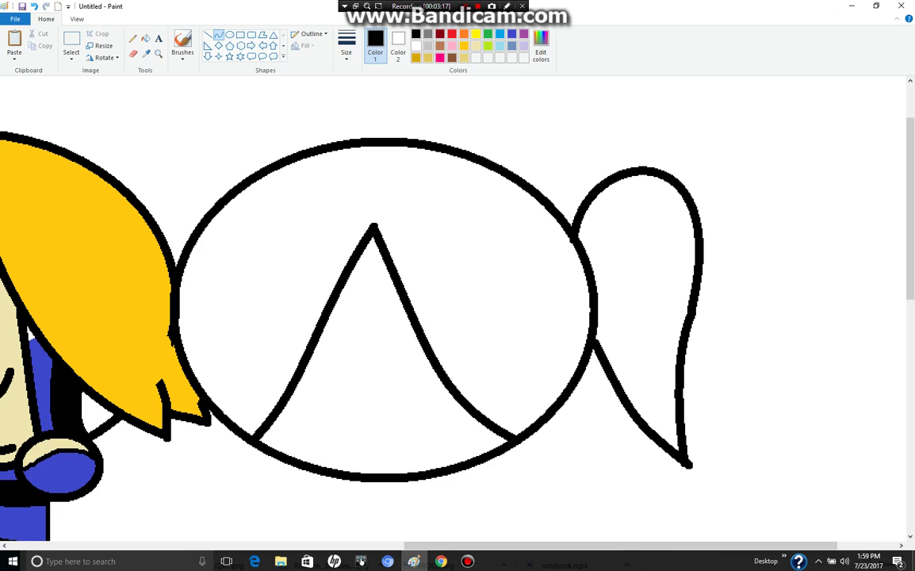
pyautogui.click(602, 315)
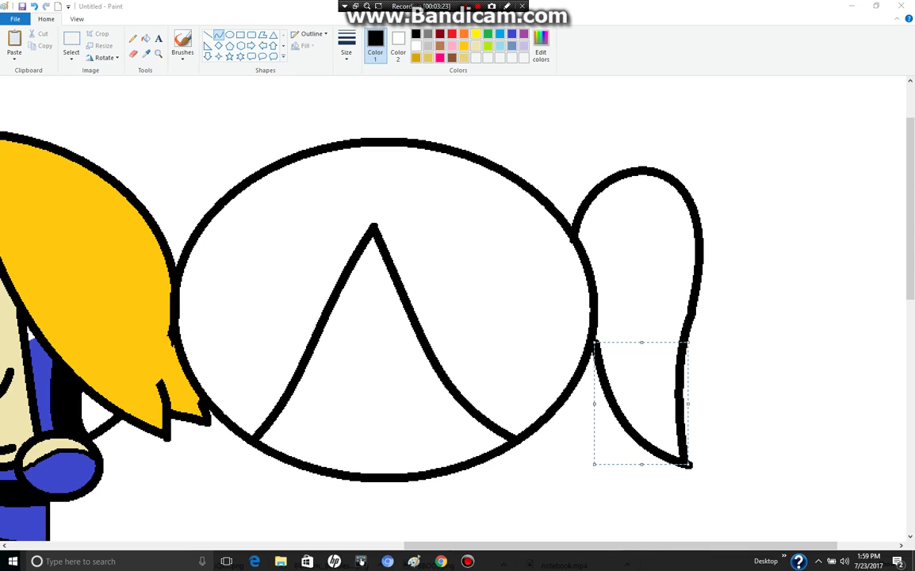
# Step: Draw the vertical line through the second face, the slanted eyelid and the left eye's curved inner edge
pyautogui.moveTo(392, 277); pyautogui.dragTo(394, 475)
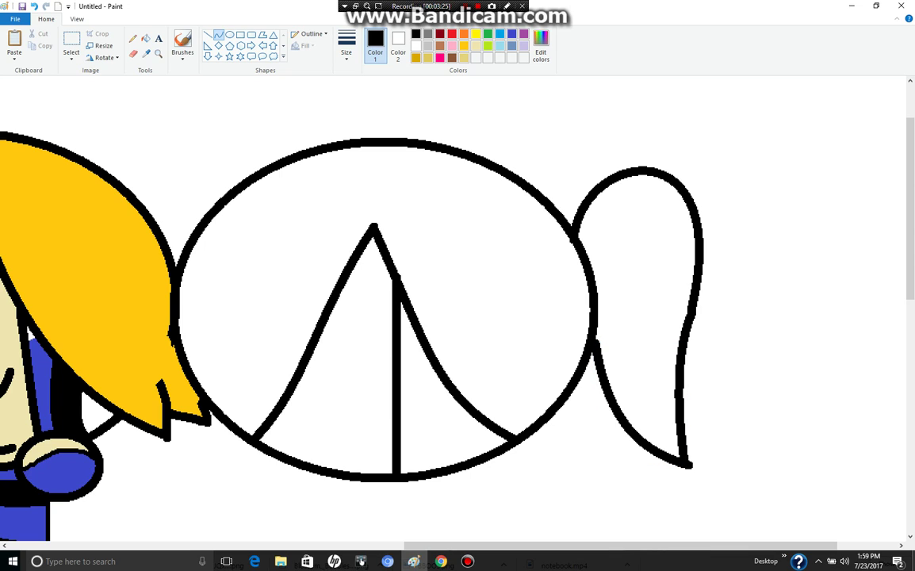
pyautogui.moveTo(287, 397)
pyautogui.mouseDown()
pyautogui.moveTo(353, 370)
pyautogui.moveTo(365, 347)
pyautogui.mouseUp()
pyautogui.moveTo(326, 372)
pyautogui.mouseDown()
pyautogui.moveTo(341, 396)
pyautogui.moveTo(352, 475)
pyautogui.mouseUp()
pyautogui.moveTo(357, 420); pyautogui.dragTo(365, 419)
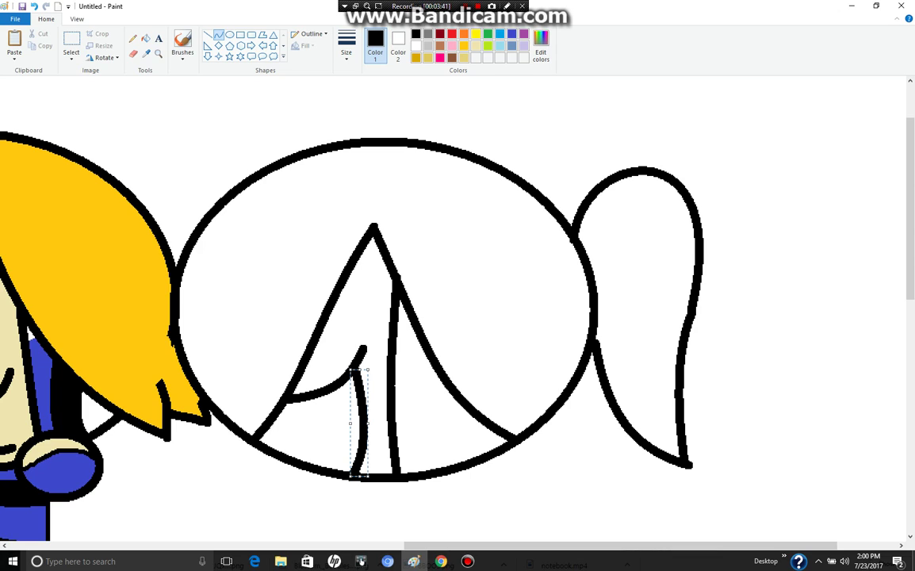
pyautogui.press('Return')
# Step: Draw the left eye's highlight and the pupil's outer edge, undoing and redrawing the edge line
pyautogui.moveTo(348, 385)
pyautogui.mouseDown()
pyautogui.moveTo(354, 438)
pyautogui.moveTo(340, 412)
pyautogui.moveTo(317, 478)
pyautogui.mouseUp()
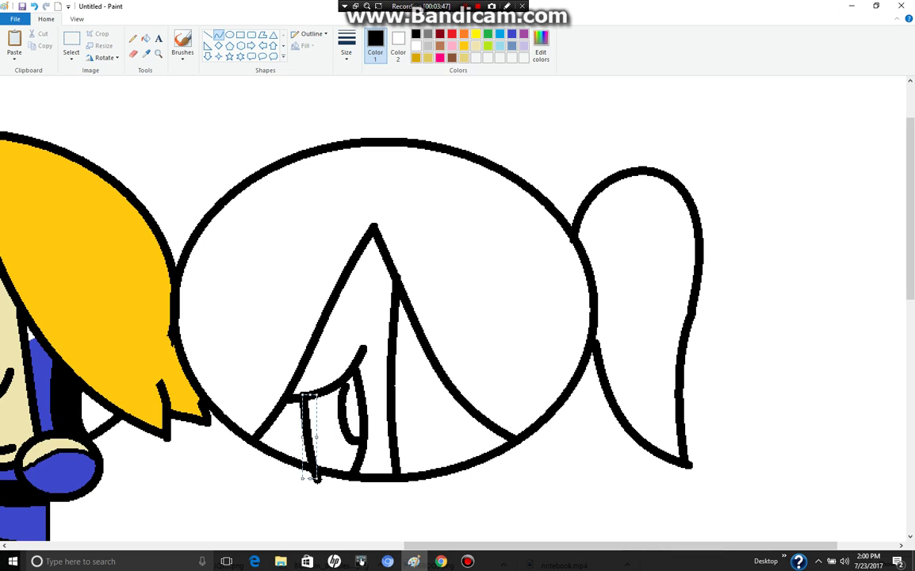
pyautogui.moveTo(363, 313); pyautogui.dragTo(357, 396)
pyautogui.hotkey('ctrl', 'z')
pyautogui.hotkey('ctrl', 'z')
pyautogui.moveTo(312, 397); pyautogui.dragTo(321, 464)
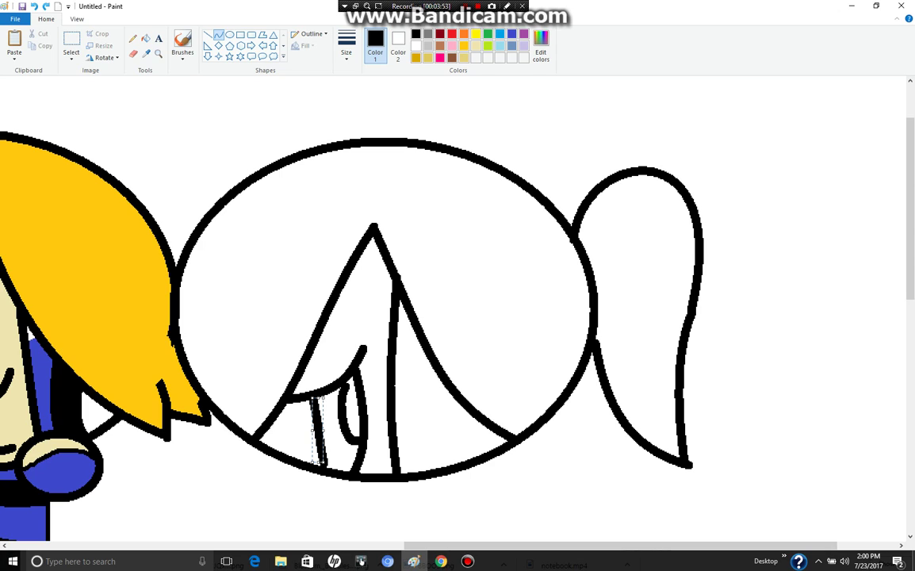
# Step: Draw a small curved mouth and the two edges of the right eye's pupil
pyautogui.click(373, 462)
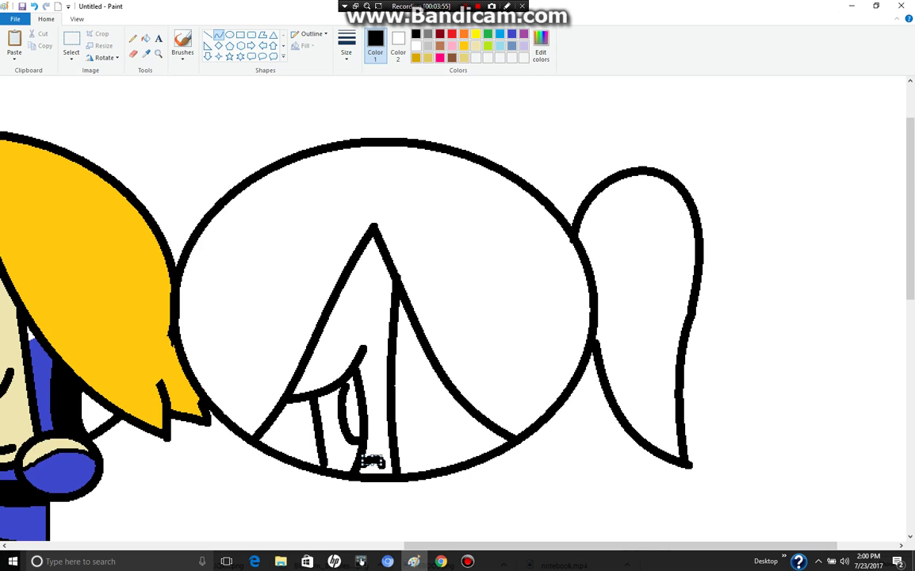
pyautogui.moveTo(363, 469); pyautogui.dragTo(384, 465)
pyautogui.moveTo(426, 351); pyautogui.dragTo(418, 447)
pyautogui.moveTo(457, 404); pyautogui.dragTo(474, 468)
pyautogui.moveTo(426, 353); pyautogui.dragTo(418, 469)
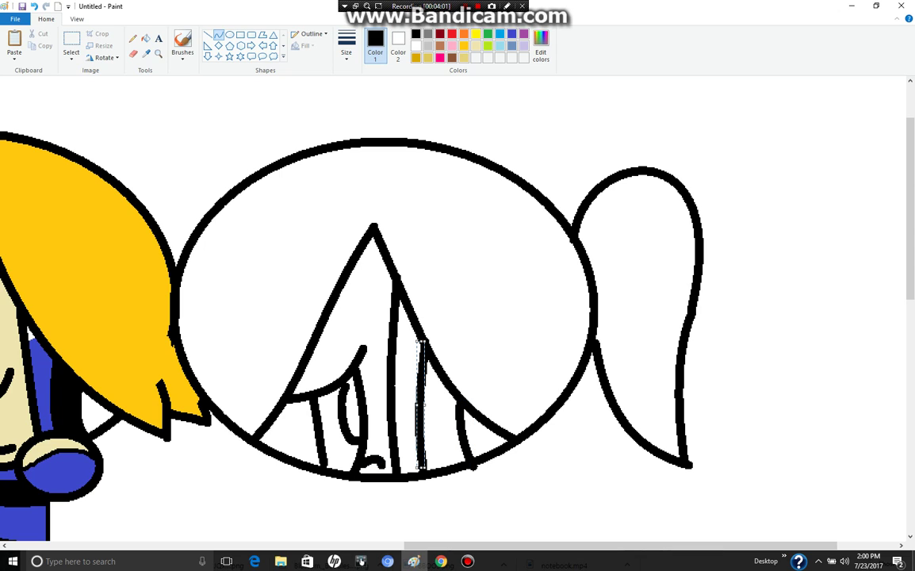
# Step: Fill the second character's pupils black and both irises light turquoise
pyautogui.click(145, 38)
pyautogui.click(440, 416)
pyautogui.click(331, 432)
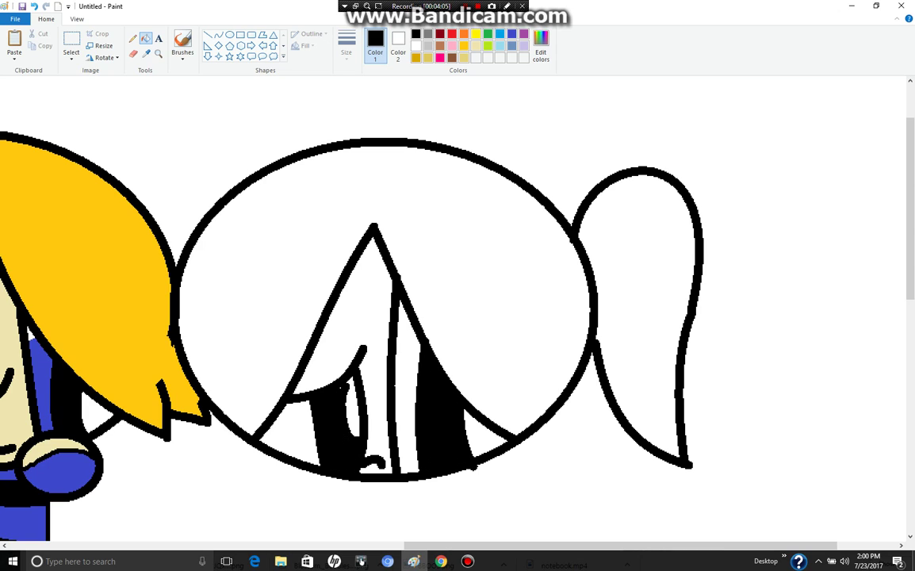
pyautogui.click(500, 45)
pyautogui.click(290, 441)
pyautogui.click(406, 388)
# Step: Erase the light turquoise from the outer corner of the left eye and the upper tip of the right eye
pyautogui.click(133, 53)
pyautogui.moveTo(260, 438); pyautogui.dragTo(273, 427)
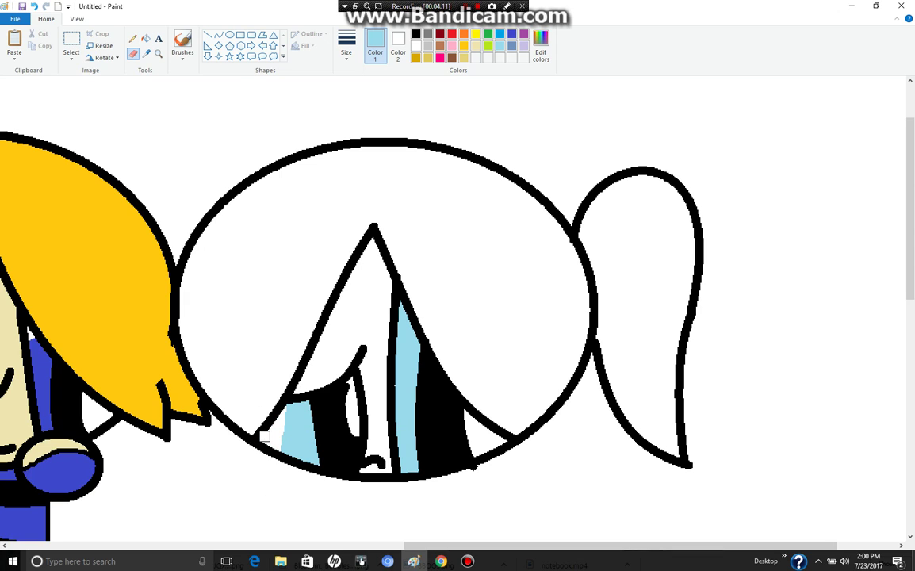
pyautogui.moveTo(394, 303)
pyautogui.mouseDown()
pyautogui.moveTo(390, 346)
pyautogui.moveTo(407, 315)
pyautogui.mouseUp()
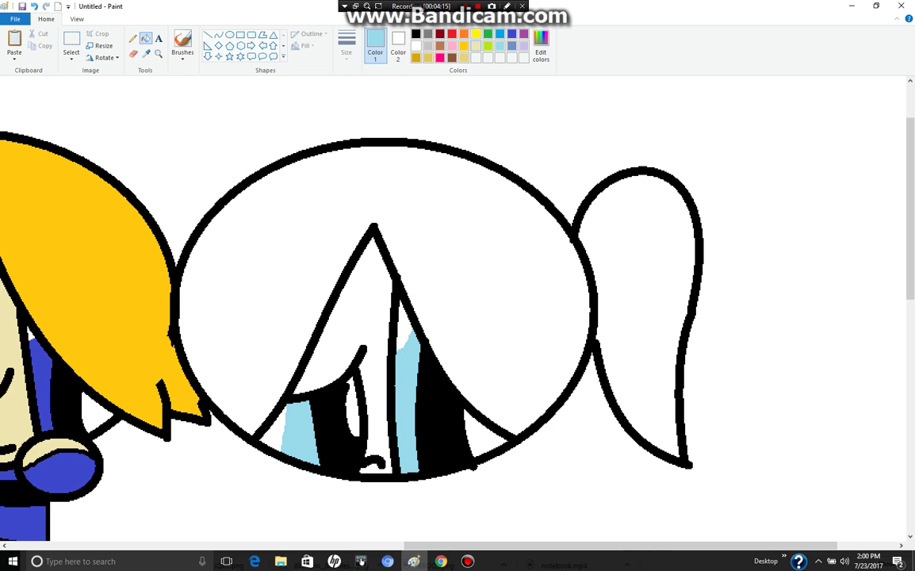
# Step: Fill the second character's hair and ponytail yellow and the face light yellow
pyautogui.click(476, 34)
pyautogui.click(476, 198)
pyautogui.click(643, 254)
pyautogui.click(476, 45)
pyautogui.click(334, 341)
# Step: Draw the second character's body side and straight leg below the head with black curves, undoing the stray dot
pyautogui.scroll(-3, 333, 342)
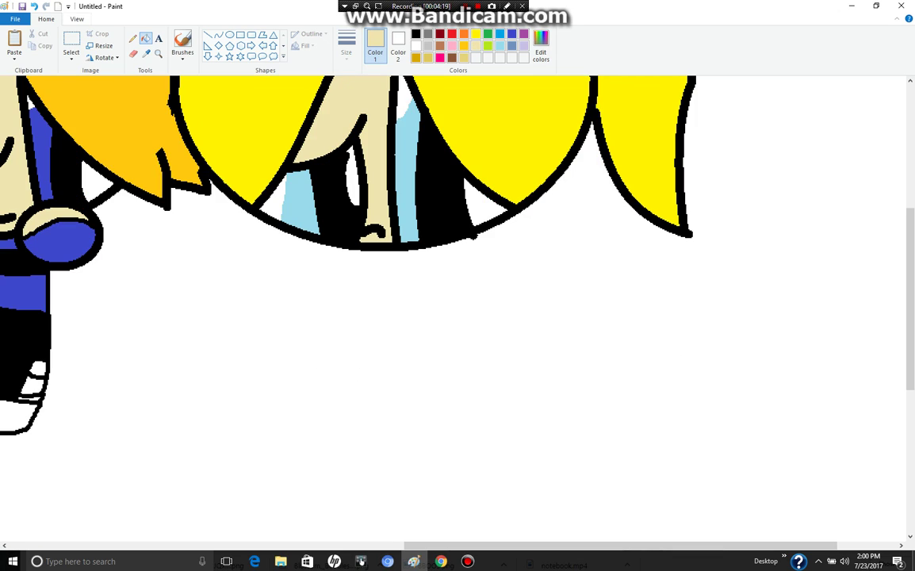
pyautogui.click(229, 35)
pyautogui.click(219, 35)
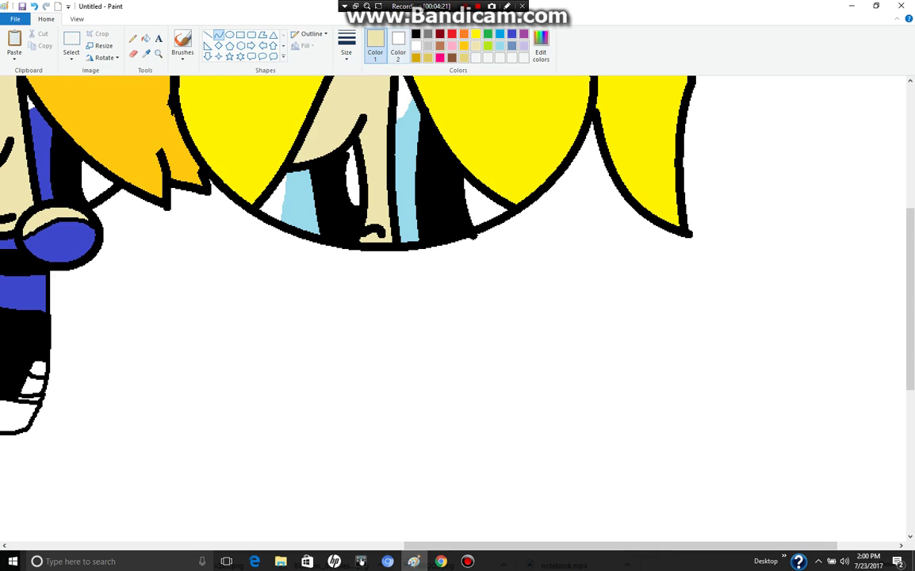
pyautogui.click(398, 47)
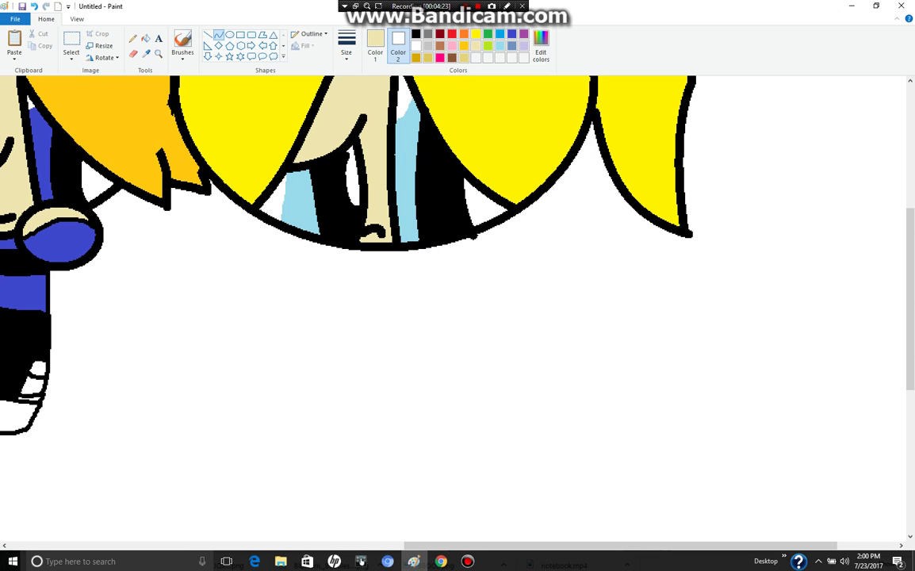
pyautogui.click(375, 45)
pyautogui.click(416, 33)
pyautogui.moveTo(346, 248); pyautogui.dragTo(301, 376)
pyautogui.click(416, 318)
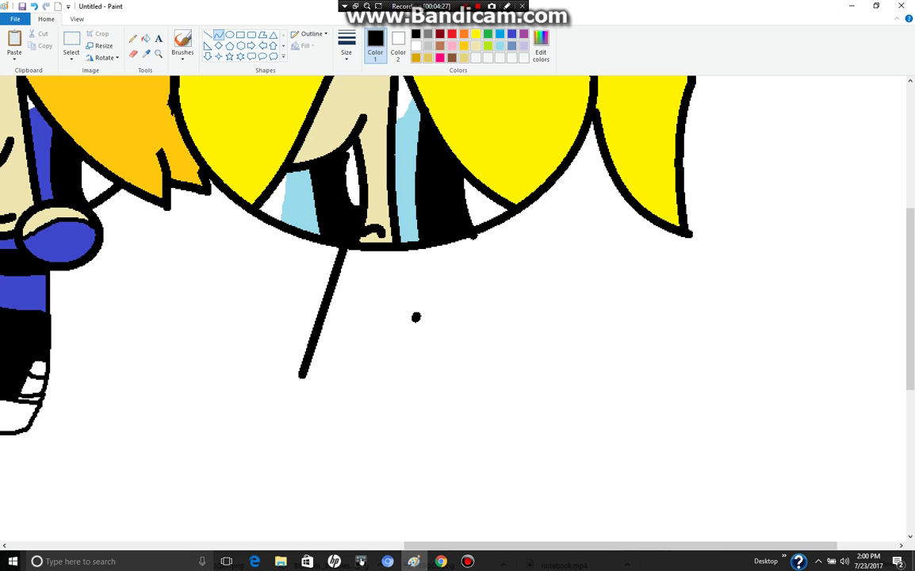
pyautogui.hotkey('ctrl', 'z')
pyautogui.moveTo(301, 379)
pyautogui.mouseDown()
pyautogui.moveTo(368, 306)
pyautogui.moveTo(374, 277)
pyautogui.mouseUp()
pyautogui.moveTo(337, 332); pyautogui.dragTo(317, 389)
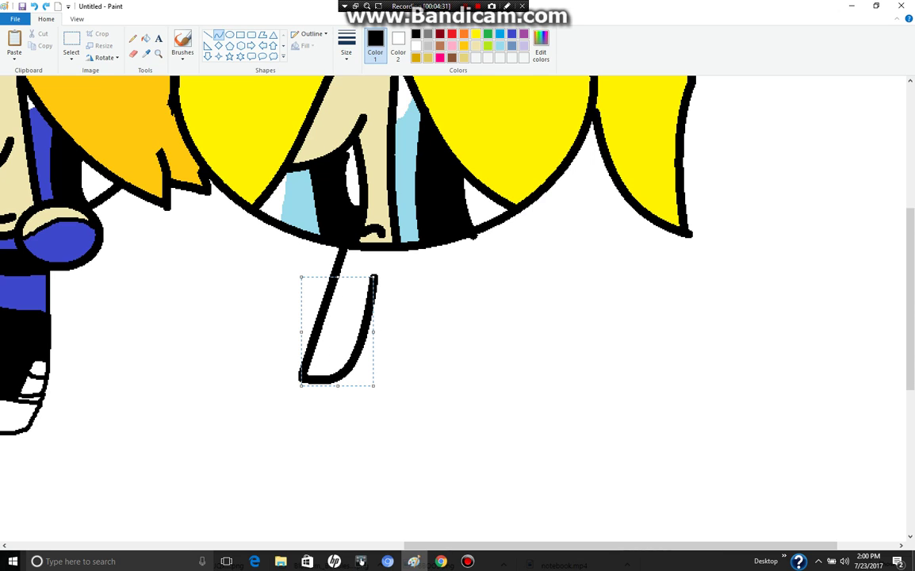
# Step: Draw a small circle for the raised foot beside the leg and a short line joining it to the head
pyautogui.click(229, 35)
pyautogui.moveTo(435, 329); pyautogui.dragTo(362, 259)
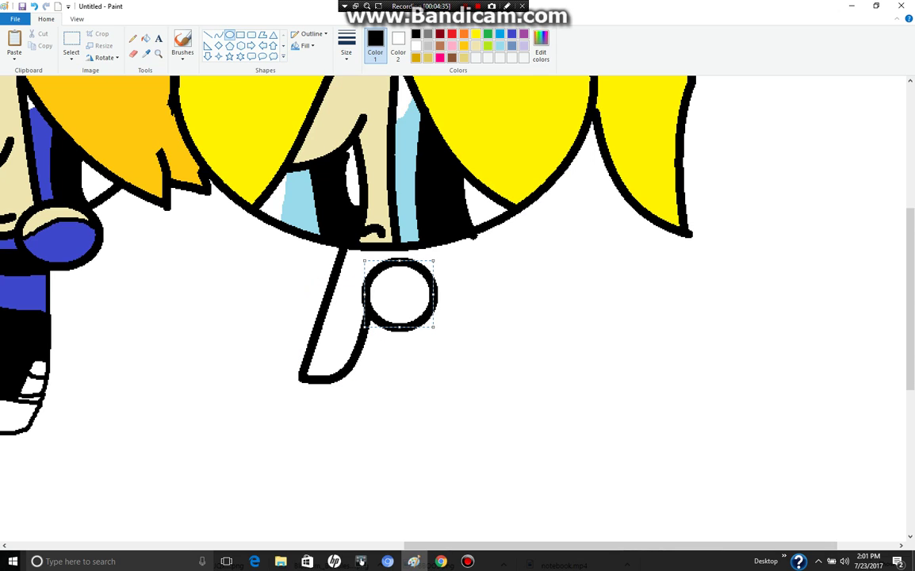
pyautogui.click(219, 35)
pyautogui.moveTo(410, 241); pyautogui.dragTo(409, 265)
# Step: Draw the shoe lines on the lower leg and the raised foot, undoing and redrawing the line across the circle
pyautogui.moveTo(315, 344); pyautogui.dragTo(353, 350)
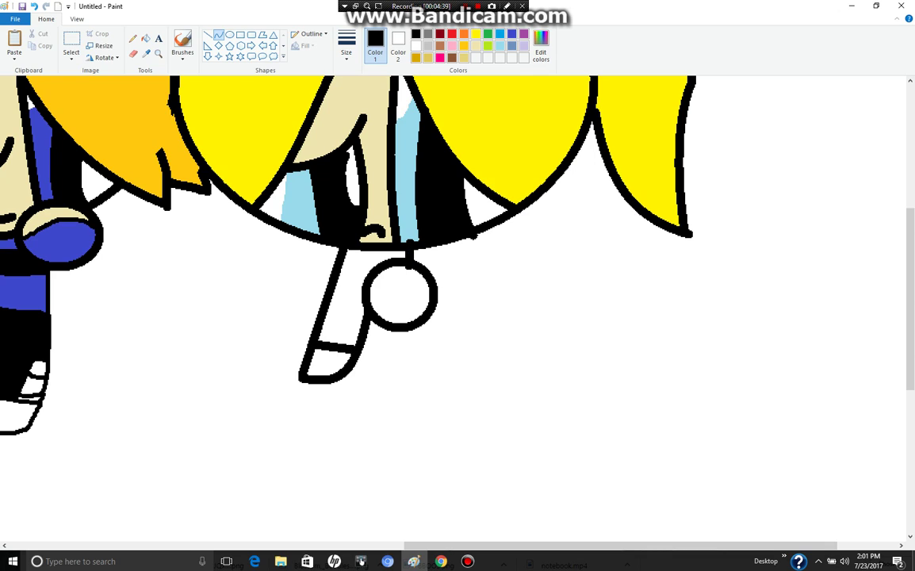
pyautogui.moveTo(370, 288); pyautogui.dragTo(418, 280)
pyautogui.hotkey('ctrl', 'z')
pyautogui.moveTo(365, 292); pyautogui.dragTo(399, 309)
pyautogui.moveTo(329, 350); pyautogui.dragTo(334, 384)
# Step: Draw the collar and belt lines across the body and erase the stray line end below the lower foot
pyautogui.moveTo(325, 298); pyautogui.dragTo(347, 303)
pyautogui.moveTo(343, 258); pyautogui.dragTo(410, 254)
pyautogui.moveTo(331, 287); pyautogui.dragTo(367, 286)
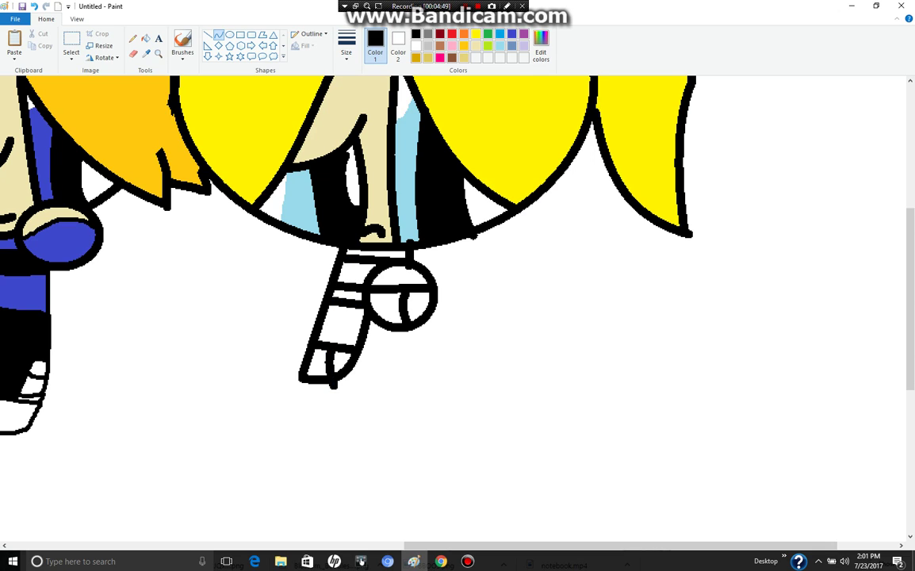
pyautogui.click(133, 53)
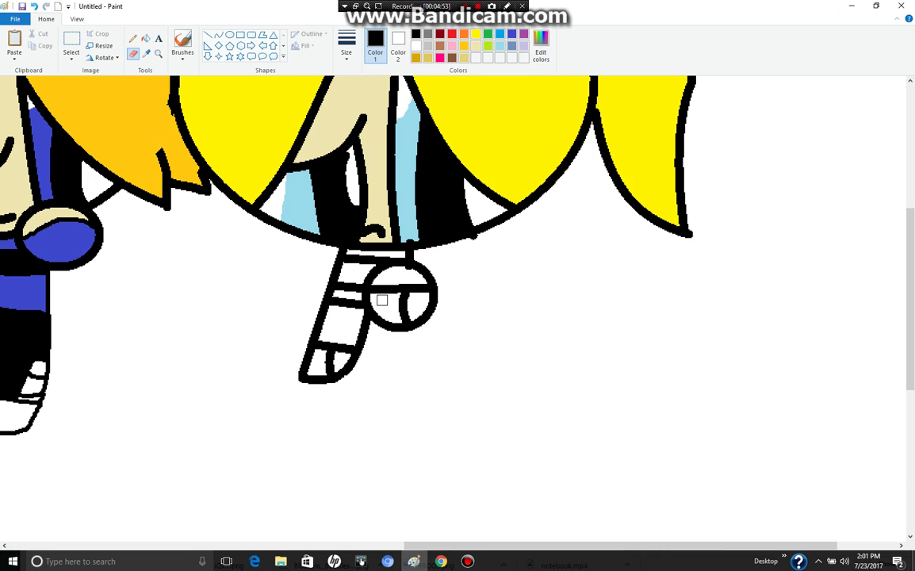
pyautogui.moveTo(380, 252); pyautogui.dragTo(369, 249)
# Step: Fill the dress between collar and belt and the main part of both shoes black
pyautogui.click(146, 38)
pyautogui.click(357, 254)
pyautogui.click(329, 325)
pyautogui.click(318, 367)
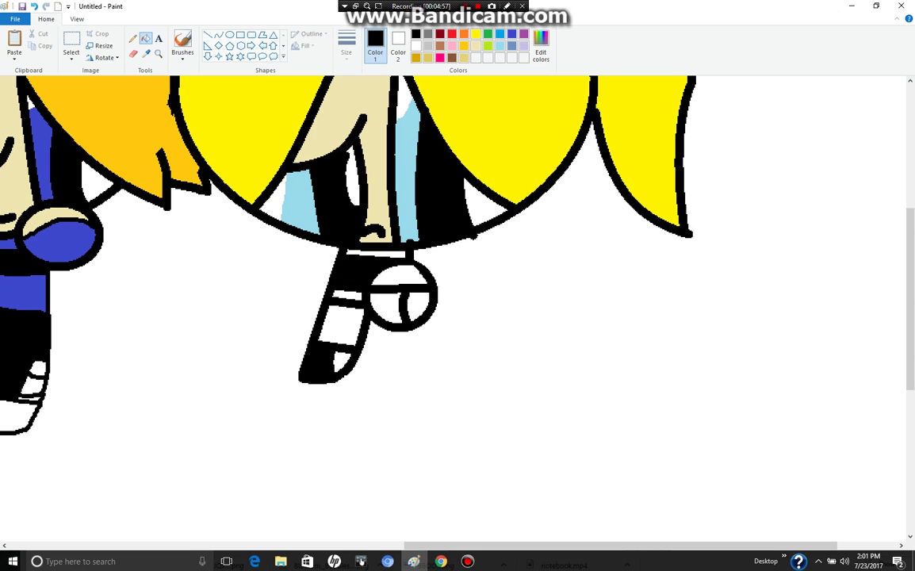
pyautogui.click(384, 305)
# Step: Fill the dress's belt and collar bands light turquoise
pyautogui.click(500, 46)
pyautogui.click(347, 295)
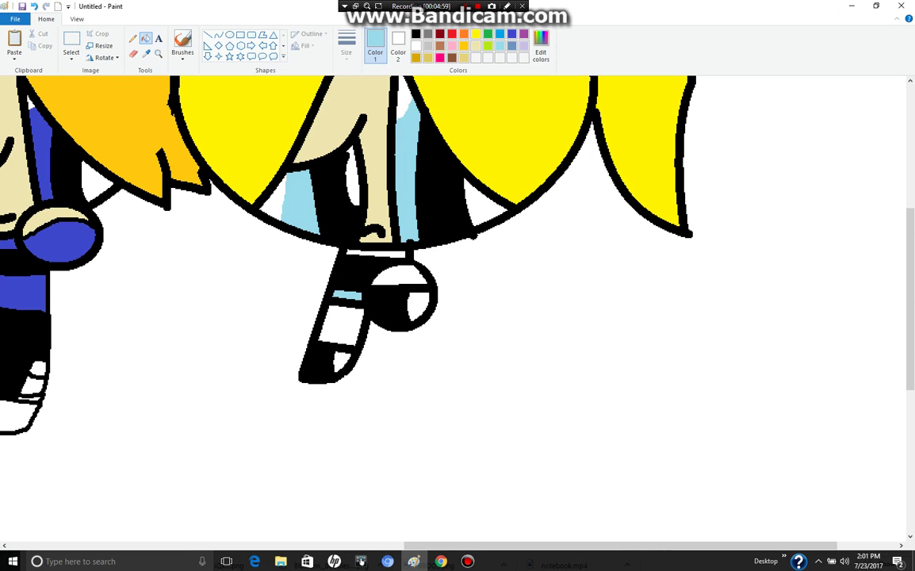
pyautogui.click(373, 253)
# Step: Draw the second character's left arm as a black curve from the head to the dress
pyautogui.click(219, 36)
pyautogui.click(416, 34)
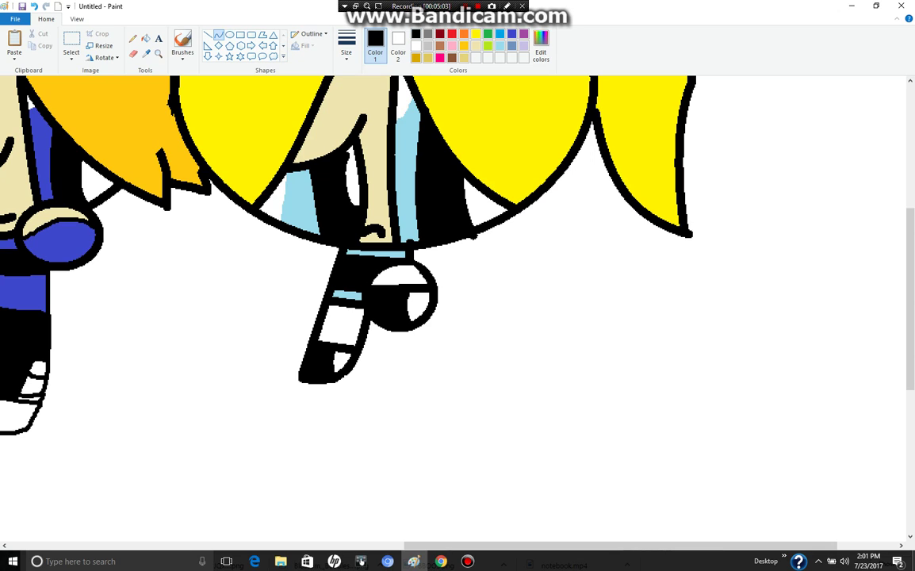
pyautogui.moveTo(338, 246); pyautogui.dragTo(338, 315)
pyautogui.moveTo(325, 270)
pyautogui.mouseDown()
pyautogui.moveTo(288, 277)
pyautogui.moveTo(287, 319)
pyautogui.mouseUp()
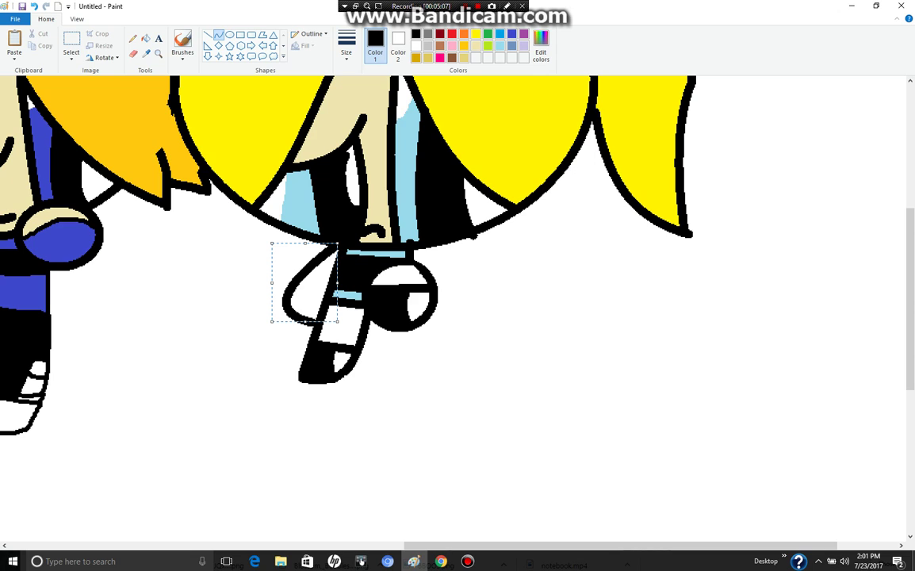
# Step: Draw a circle for the second character's right hand, shrink it and place it at the lower right of the head
pyautogui.click(229, 35)
pyautogui.moveTo(403, 178); pyautogui.dragTo(504, 271)
pyautogui.moveTo(453, 224); pyautogui.dragTo(473, 250)
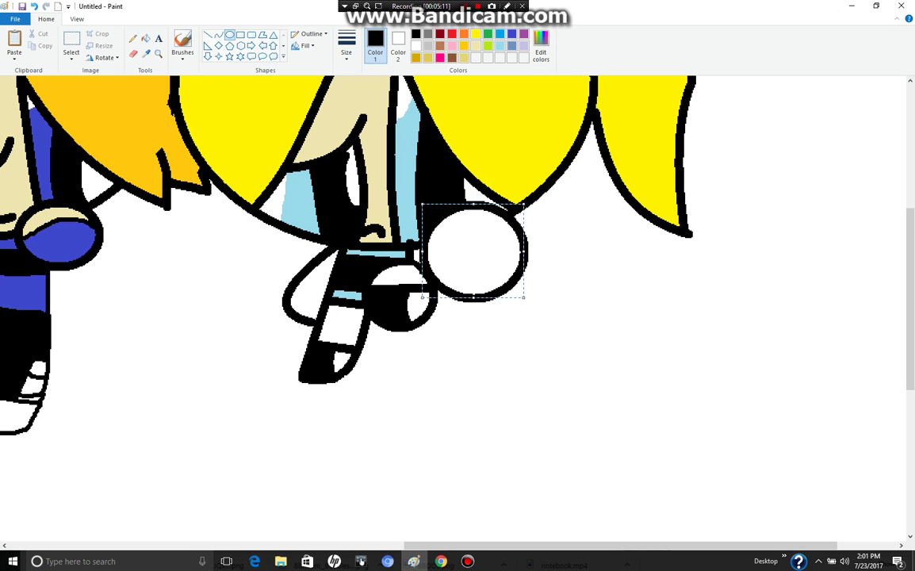
pyautogui.moveTo(524, 297); pyautogui.dragTo(501, 273)
pyautogui.moveTo(463, 238); pyautogui.dragTo(473, 238)
# Step: Sample the second face's skin colour and fill the right hand and left arm with it
pyautogui.click(146, 38)
pyautogui.click(146, 54)
pyautogui.click(333, 127)
pyautogui.click(475, 238)
pyautogui.click(306, 297)
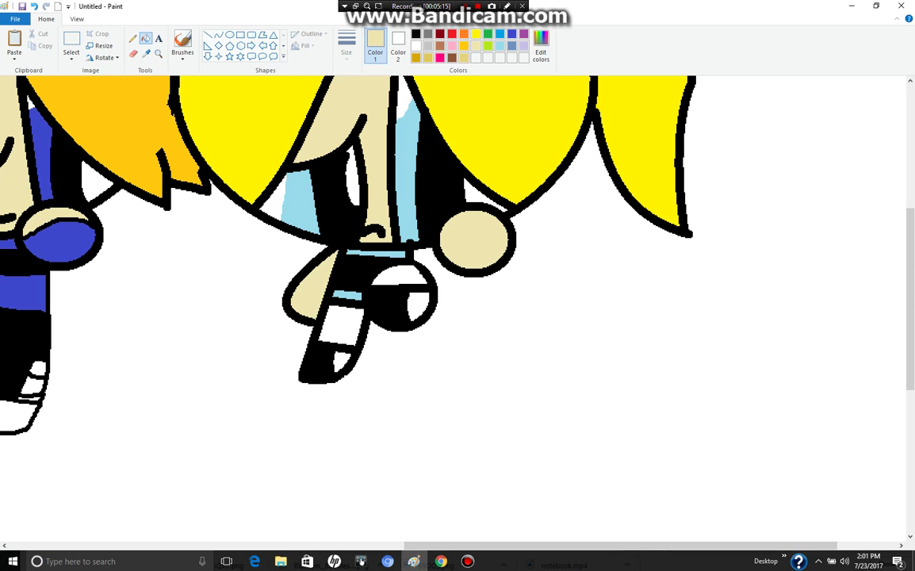
# Step: Zoom out to view both characters in full
pyautogui.click(158, 54)
pyautogui.scroll(-1, 268, 212)
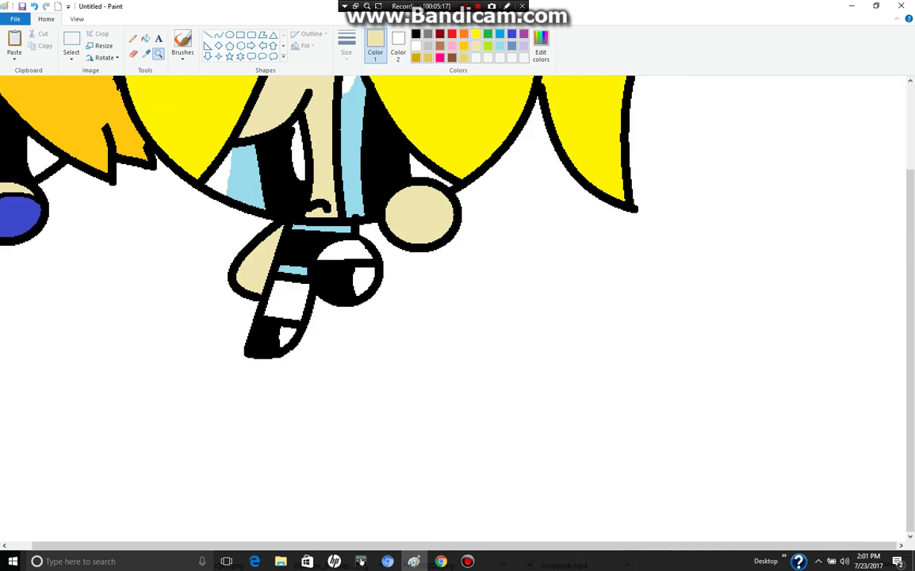
pyautogui.rightClick(269, 212)
pyautogui.click(309, 153)
pyautogui.rightClick(456, 246)
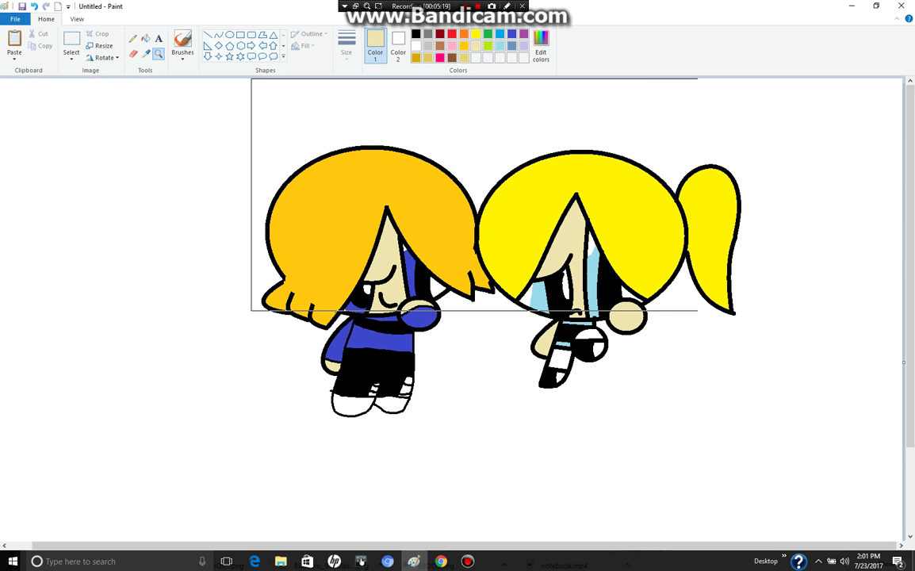